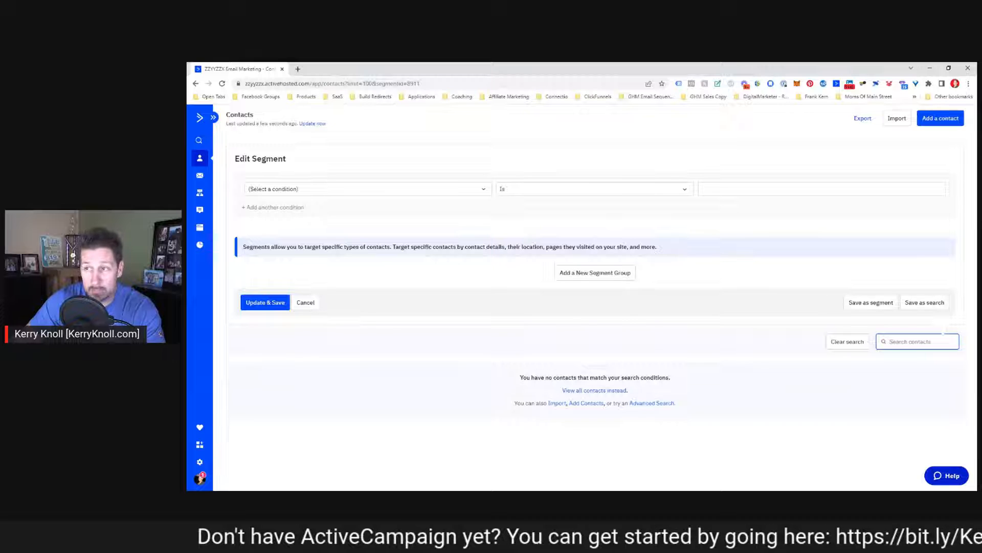
# Set the first segment condition to In list with the list GHM - Master.
pyautogui.click(281, 188)
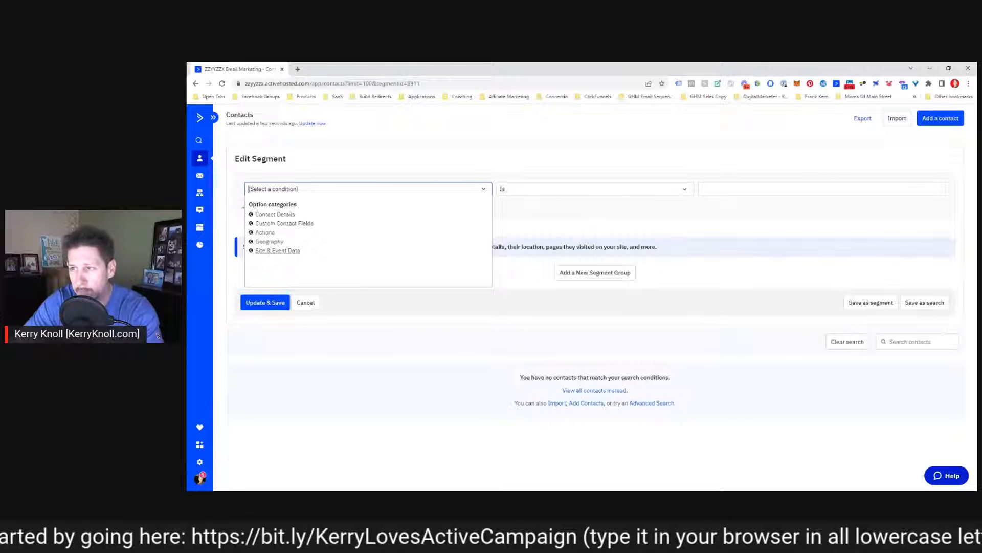
pyautogui.write('In List')
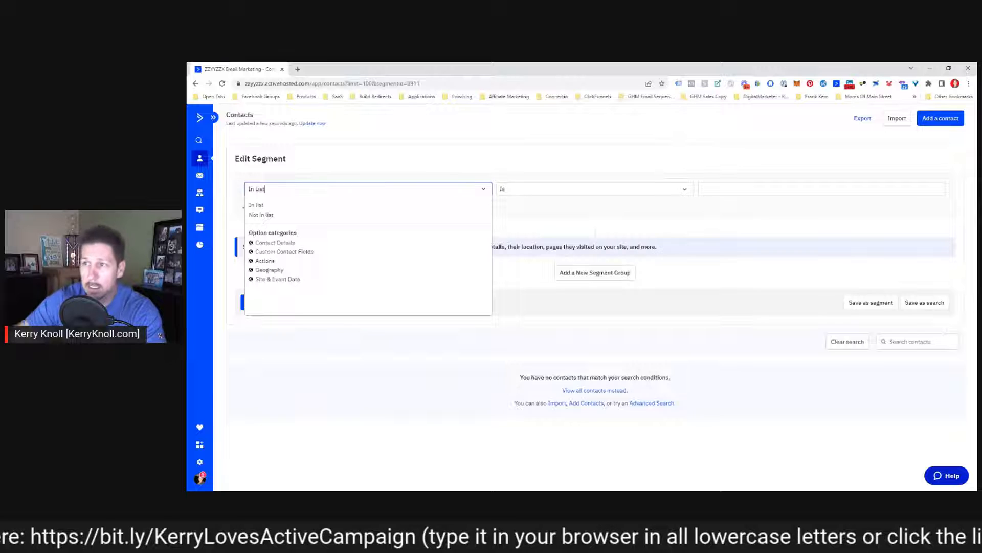
pyautogui.click(257, 205)
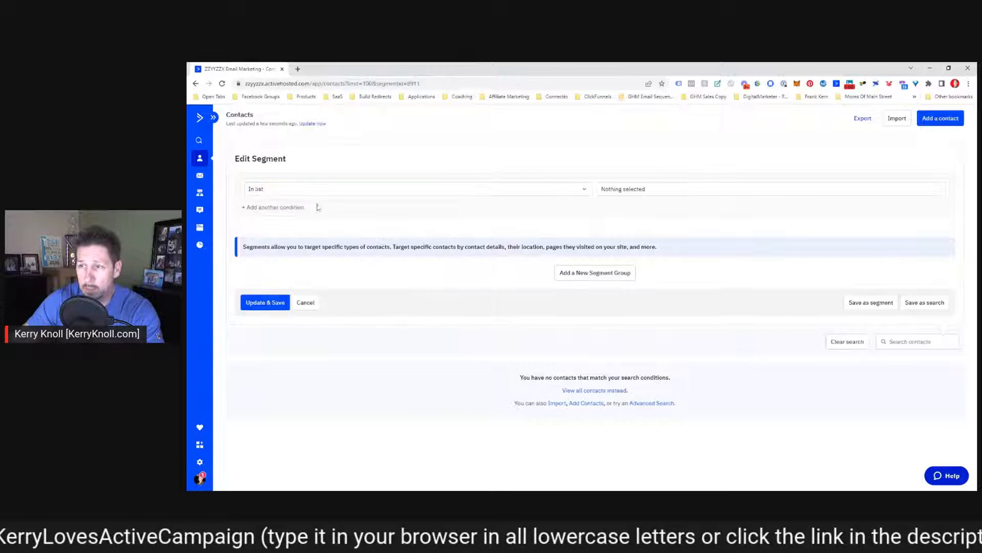
pyautogui.click(665, 190)
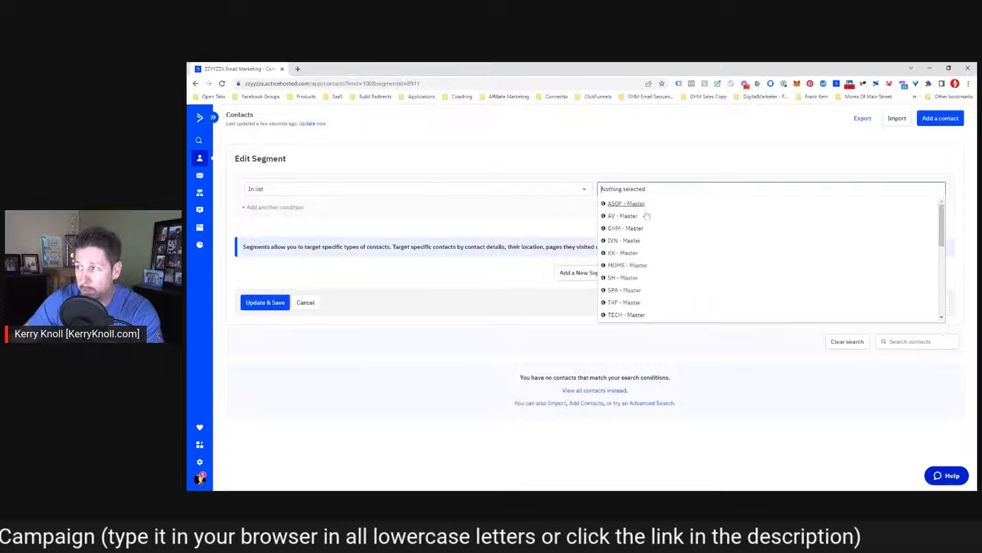
pyautogui.click(627, 228)
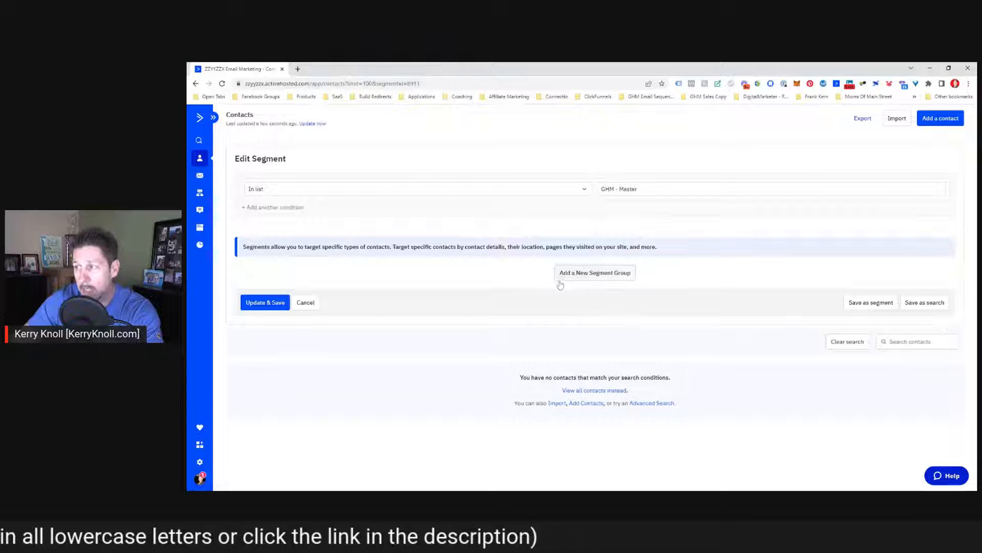
# Add a second segment group with Last Engaged Date as its condition.
pyautogui.click(595, 275)
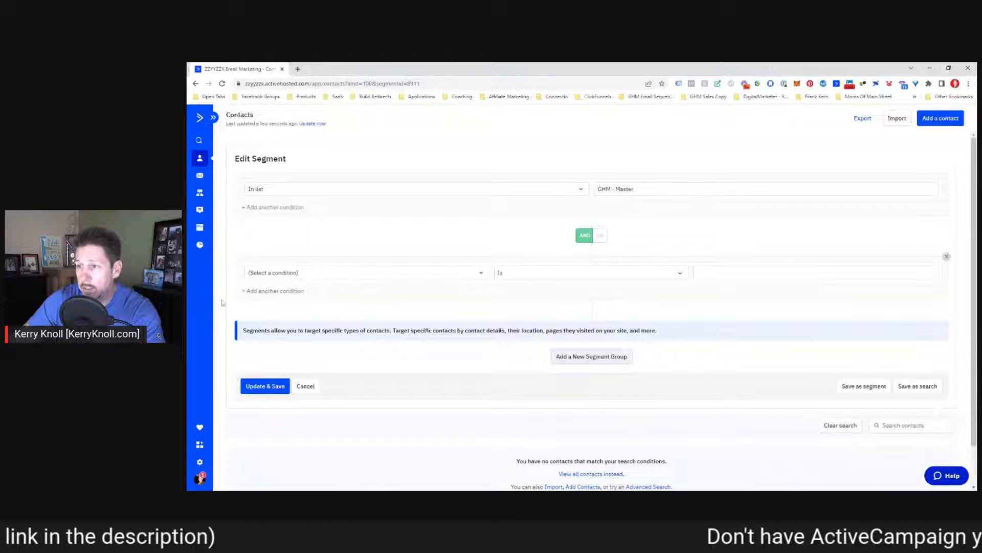
pyautogui.click(307, 272)
pyautogui.write('Last En')
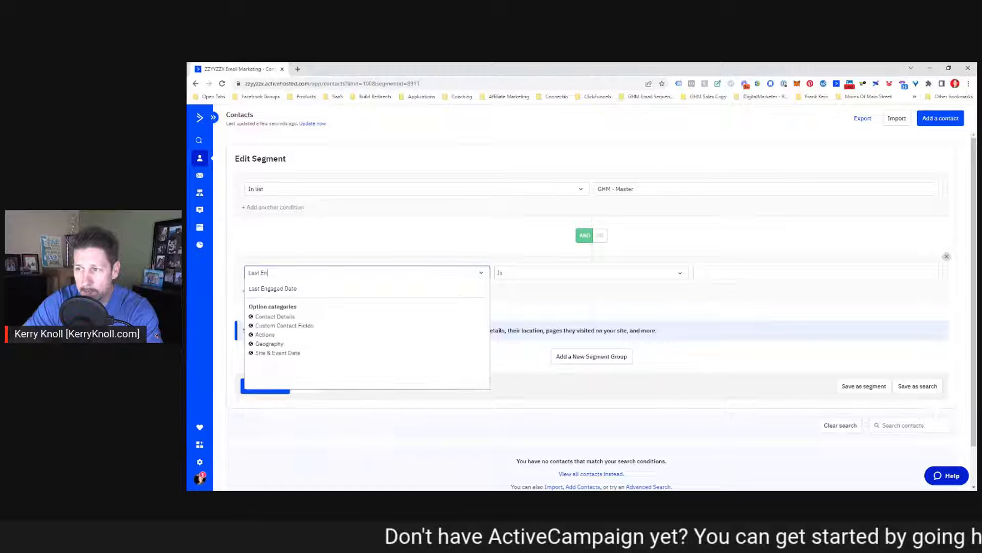
pyautogui.write('gaged Date')
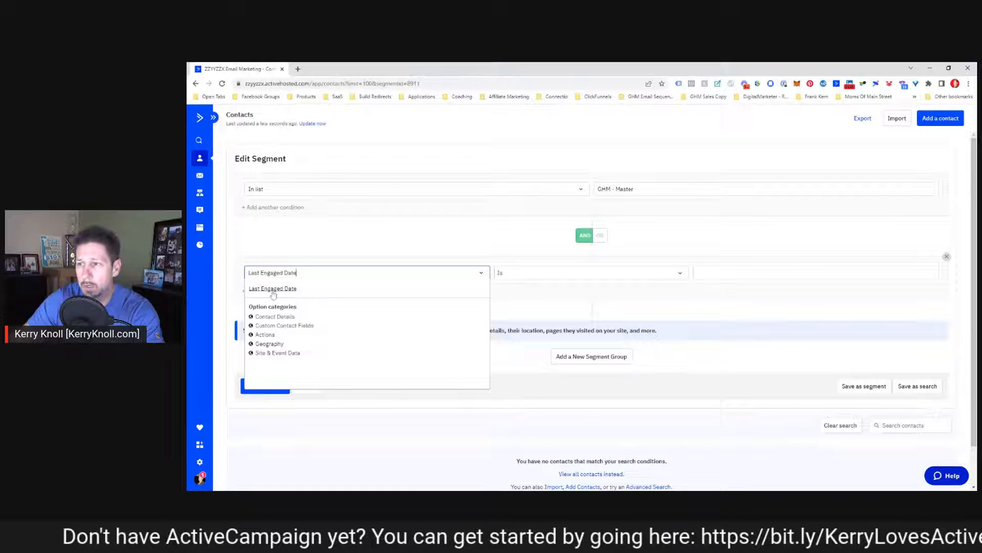
pyautogui.click(273, 295)
# Set the second group's Last Engaged Date condition to Is on or after, Current date, Minus 0.
pyautogui.click(514, 276)
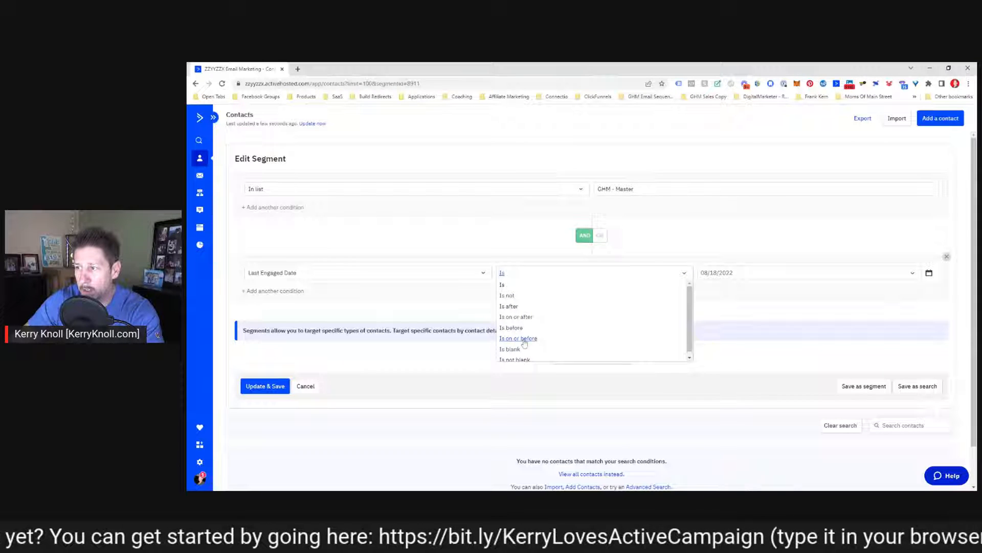
pyautogui.click(523, 320)
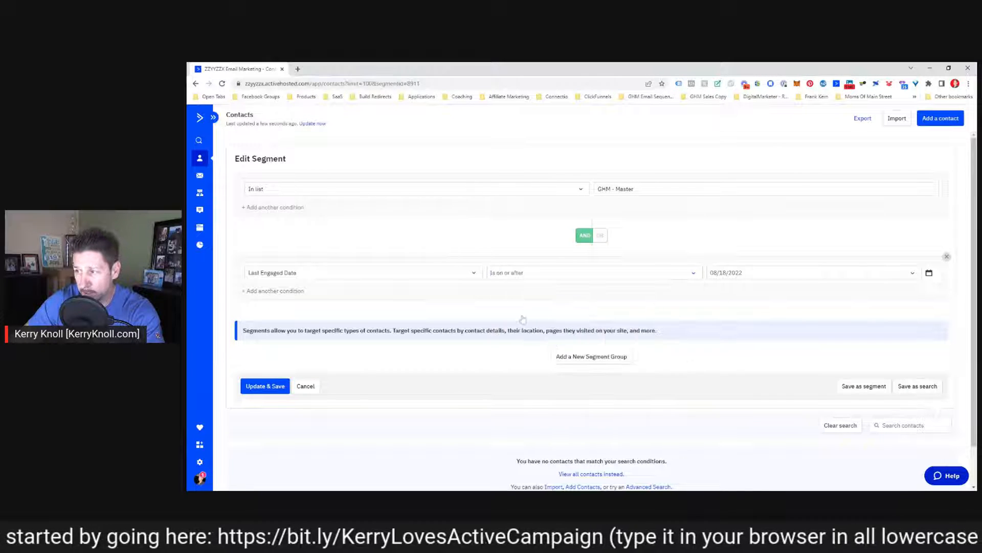
pyautogui.click(776, 277)
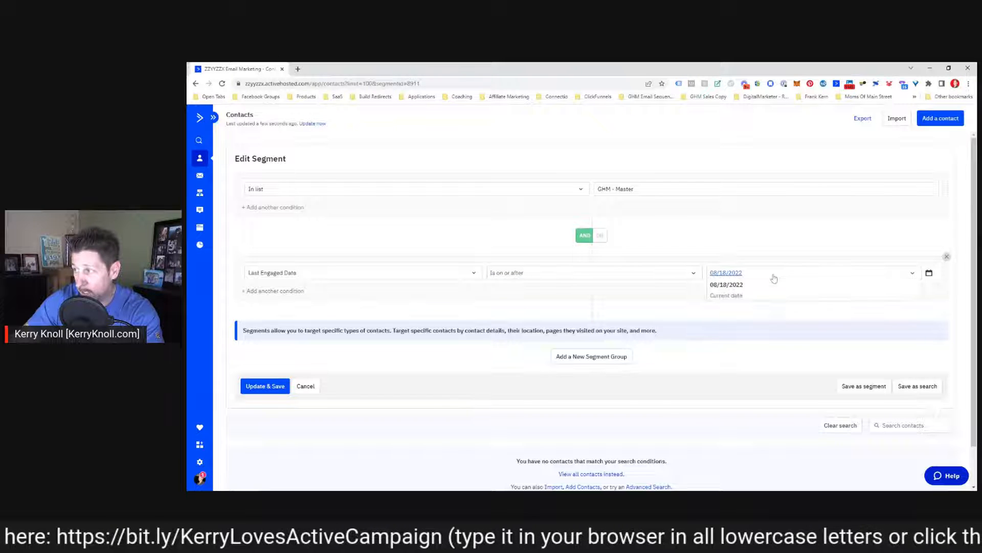
pyautogui.click(726, 296)
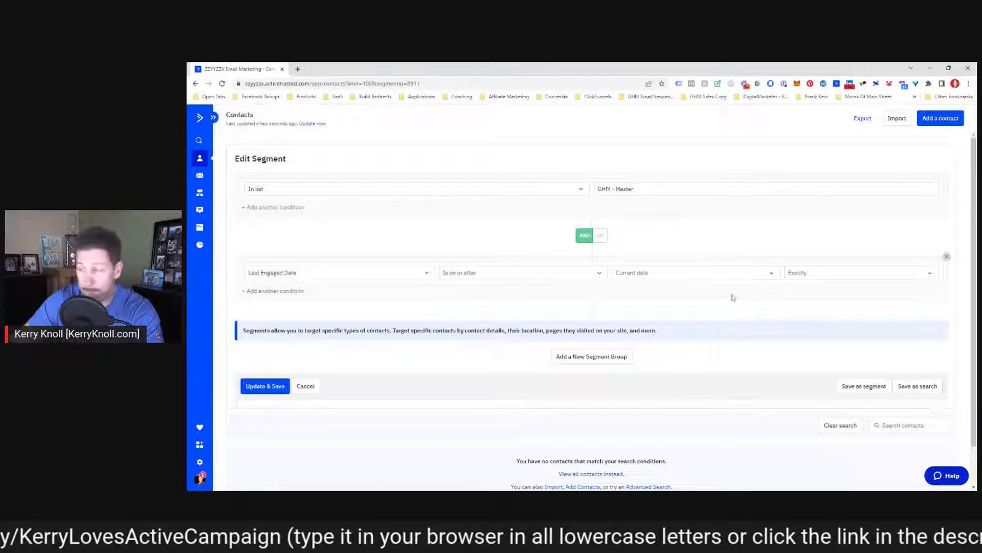
pyautogui.click(846, 280)
pyautogui.click(796, 307)
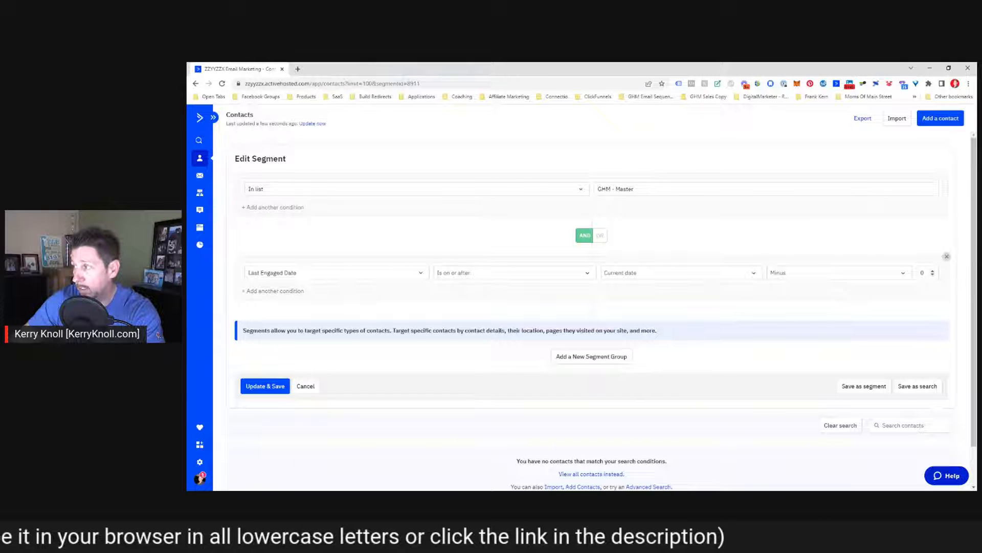
# Add a third segment group that also uses Last Engaged Date as its condition.
pyautogui.click(575, 358)
pyautogui.click(332, 358)
pyautogui.write('Las')
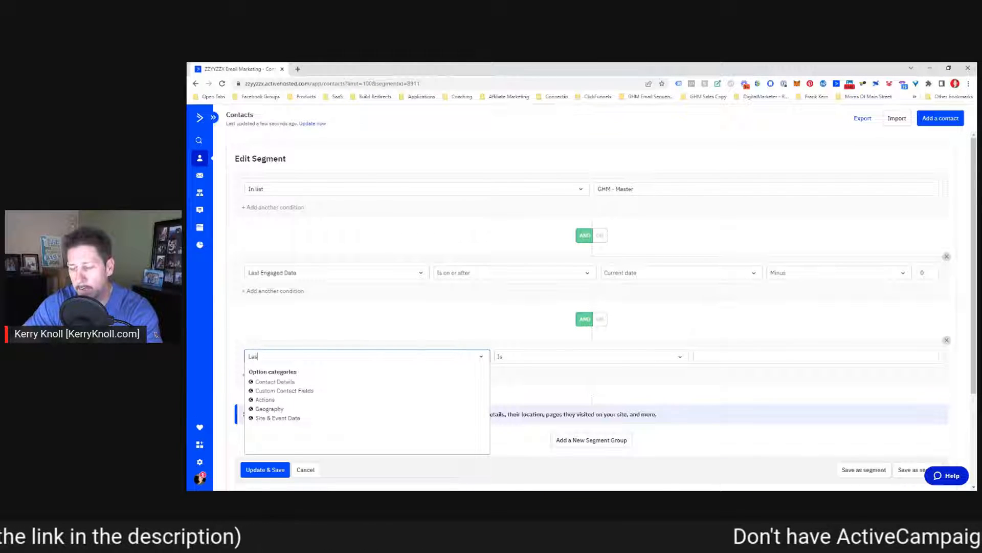
pyautogui.write('t Engaged Dta')
pyautogui.press('BackSpace')
pyautogui.press('BackSpace')
pyautogui.press('BackSpace')
pyautogui.write('Dt')
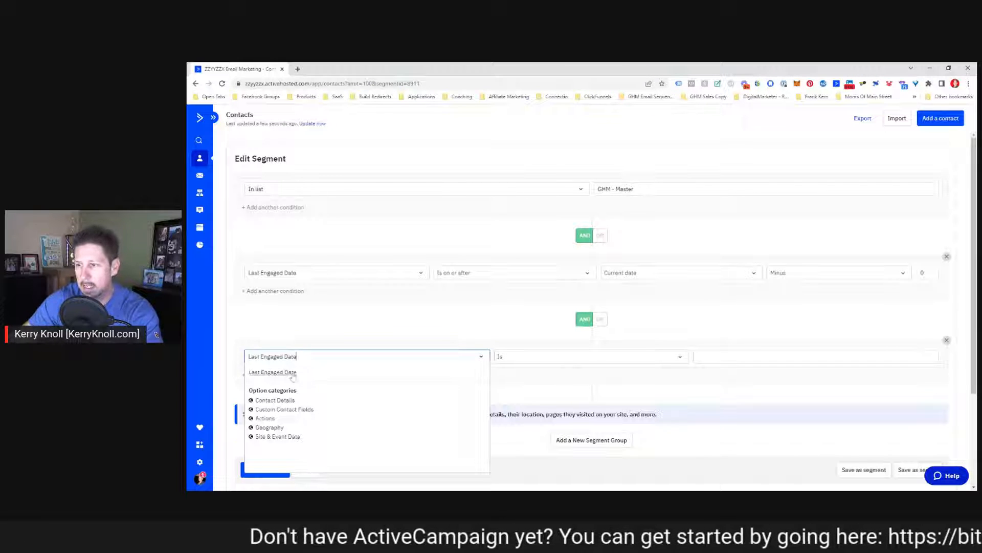
pyautogui.press('Return')
# Set the third group's date condition to Is on or before, Current date, Minus 7, and save the updated segment.
pyautogui.click(536, 361)
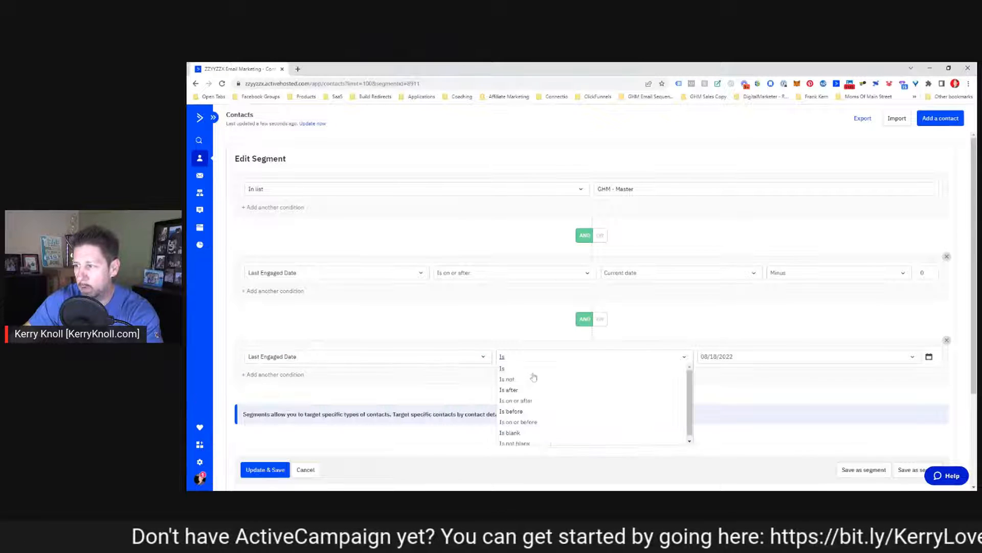
pyautogui.click(519, 423)
pyautogui.click(838, 356)
pyautogui.click(797, 390)
pyautogui.click(921, 357)
pyautogui.write('7')
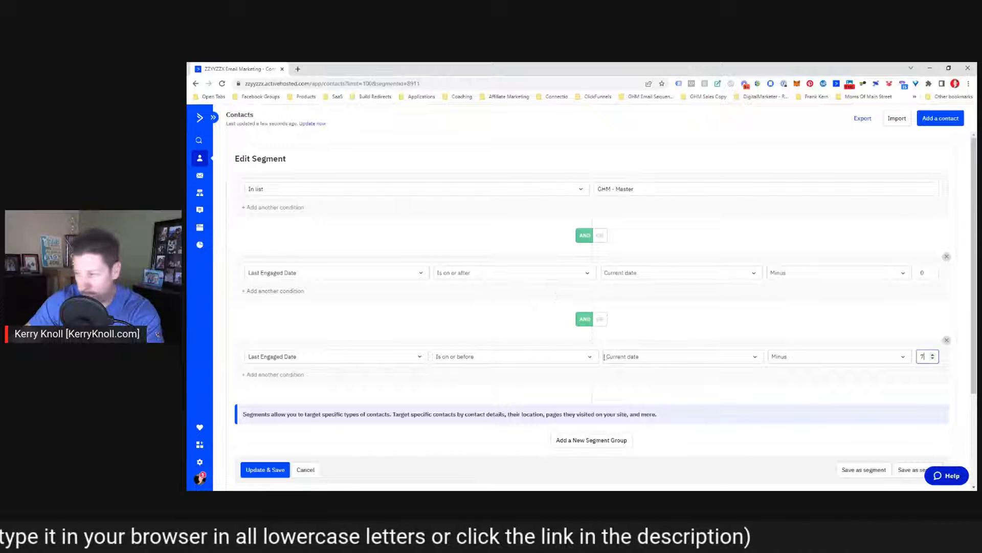
pyautogui.click(265, 469)
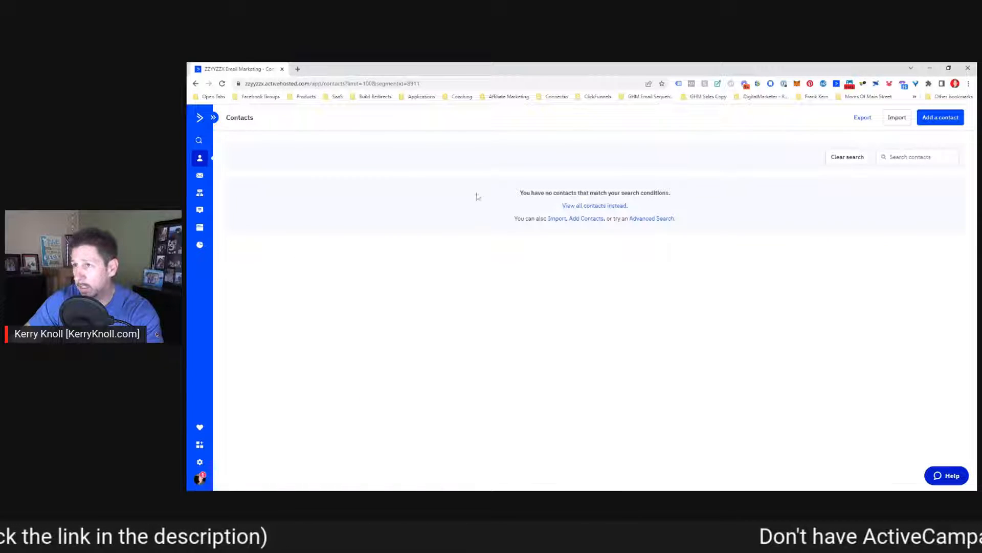
# Clear the current contact search and start a new advanced search from the full contact list.
pyautogui.click(847, 157)
pyautogui.click(201, 159)
pyautogui.click(883, 157)
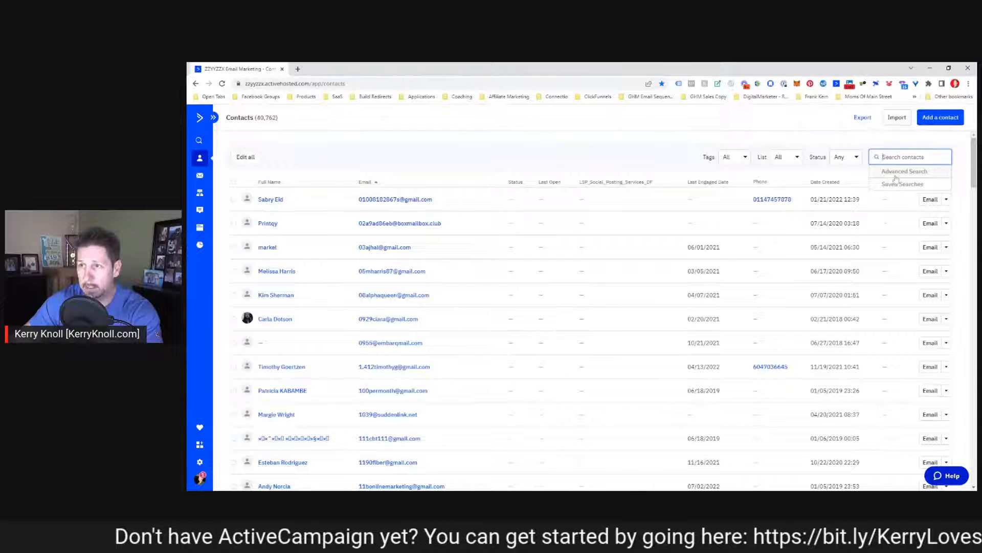
pyautogui.click(898, 172)
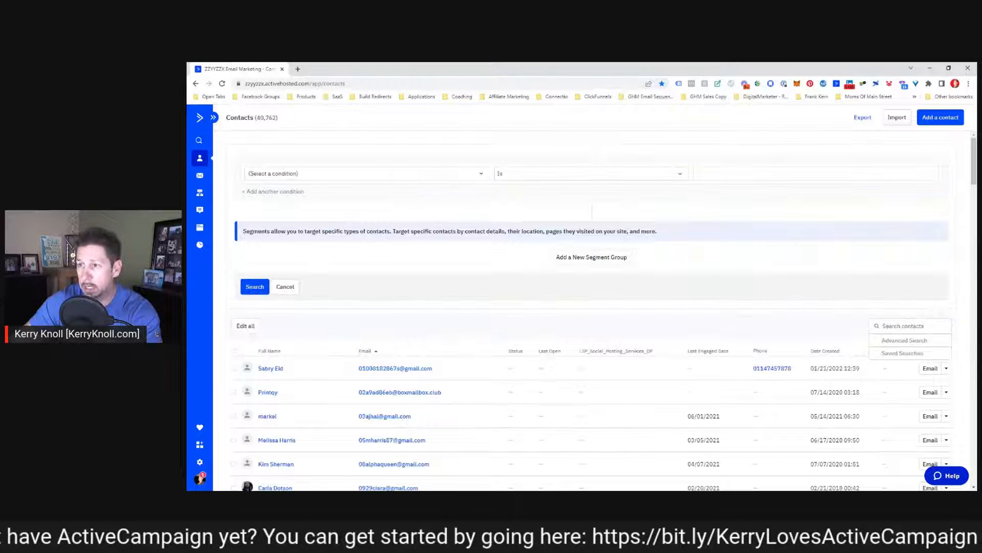
# Make In list with GHM - Master the first condition of the new advanced search.
pyautogui.click(288, 174)
pyautogui.write('In l')
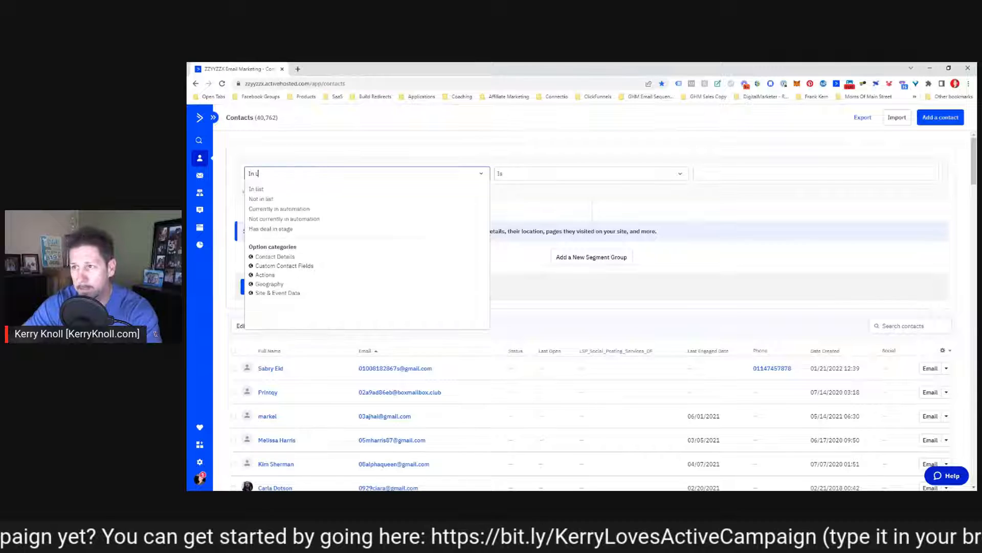
pyautogui.click(336, 188)
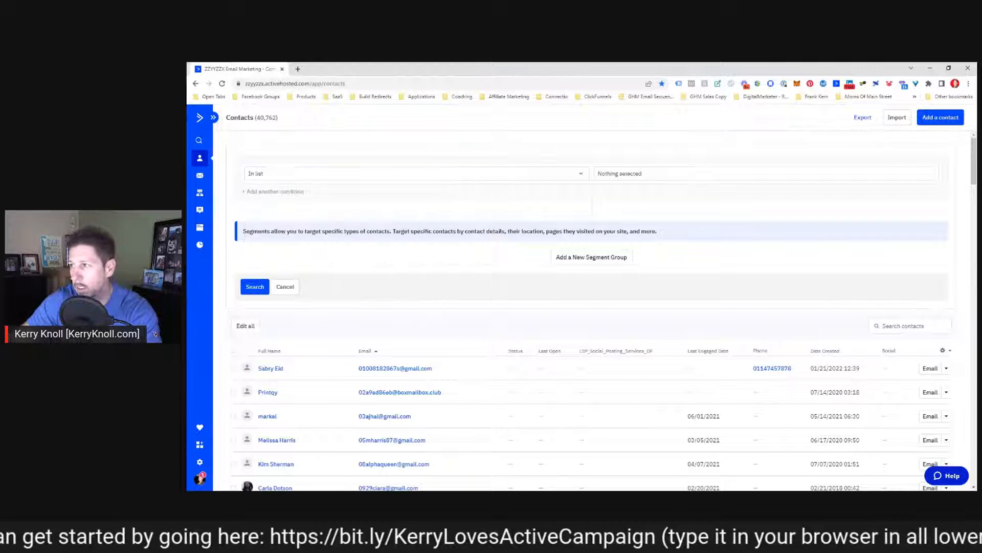
pyautogui.click(619, 174)
pyautogui.click(615, 213)
# Add a second segment group to the advanced search with Last Engaged Date as its condition.
pyautogui.click(342, 273)
pyautogui.click(627, 257)
pyautogui.write('Last Engaged Date')
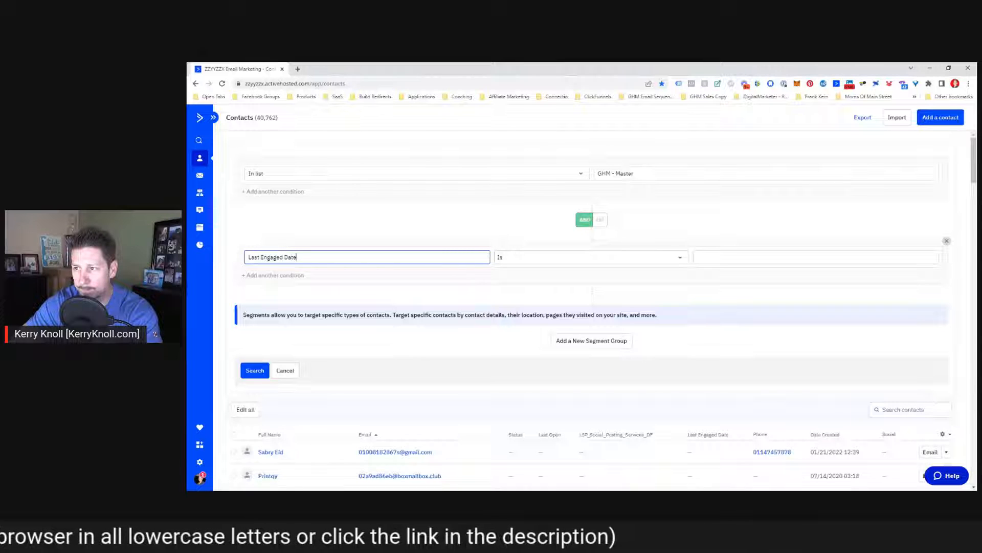
pyautogui.click(536, 260)
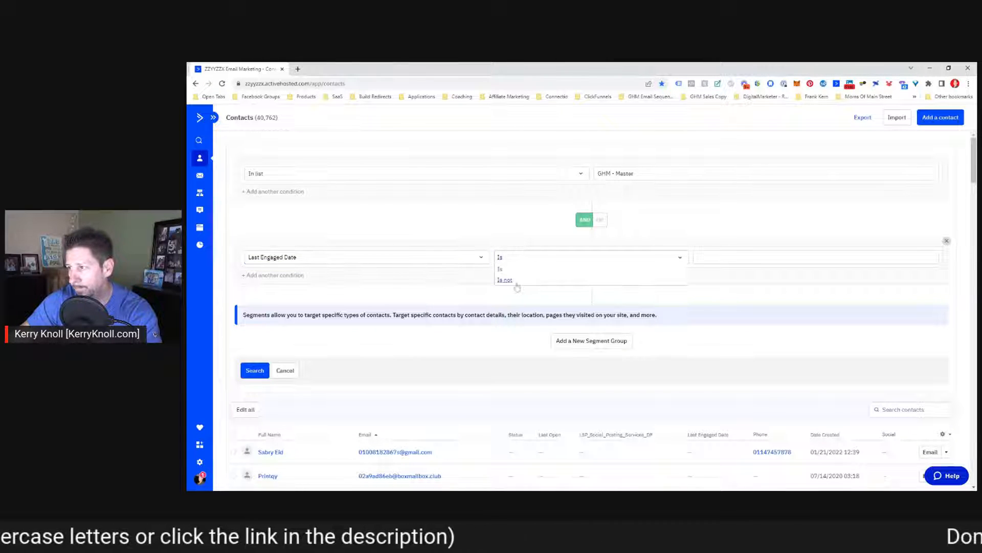
pyautogui.click(296, 261)
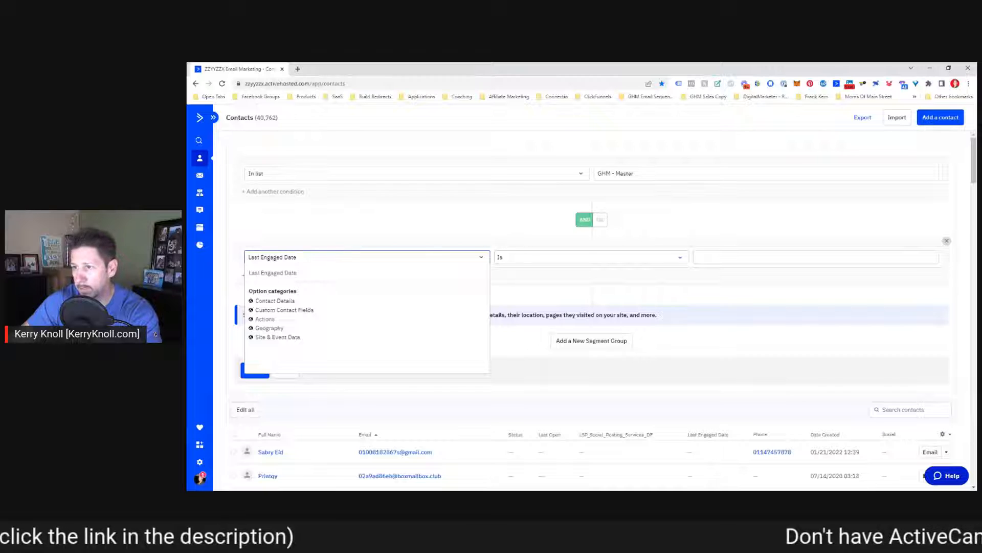
pyautogui.click(286, 274)
# Set the second group's Last Engaged Date condition to Is on or before, Current date, Minus 0.
pyautogui.click(535, 257)
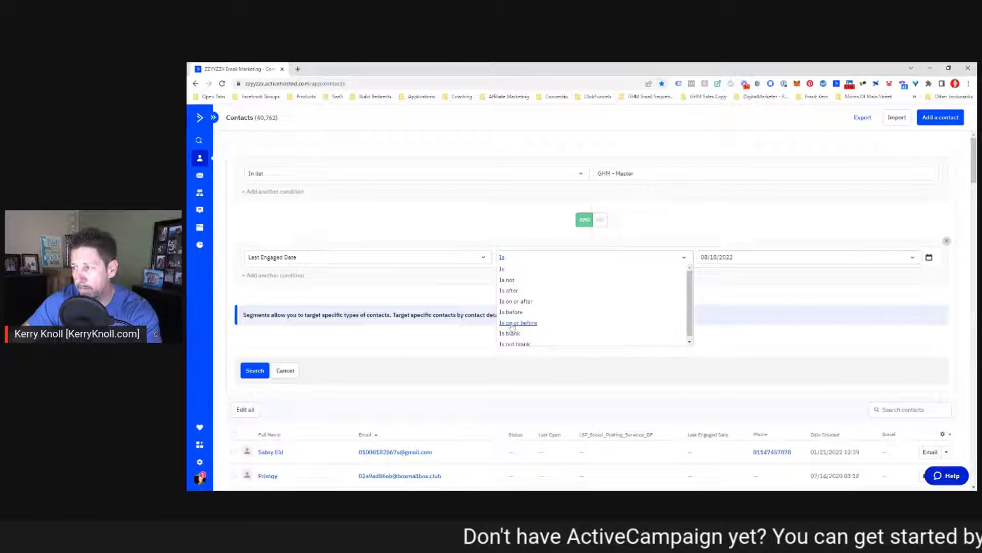
pyautogui.click(512, 327)
pyautogui.click(791, 260)
pyautogui.click(739, 283)
pyautogui.click(876, 256)
pyautogui.click(799, 292)
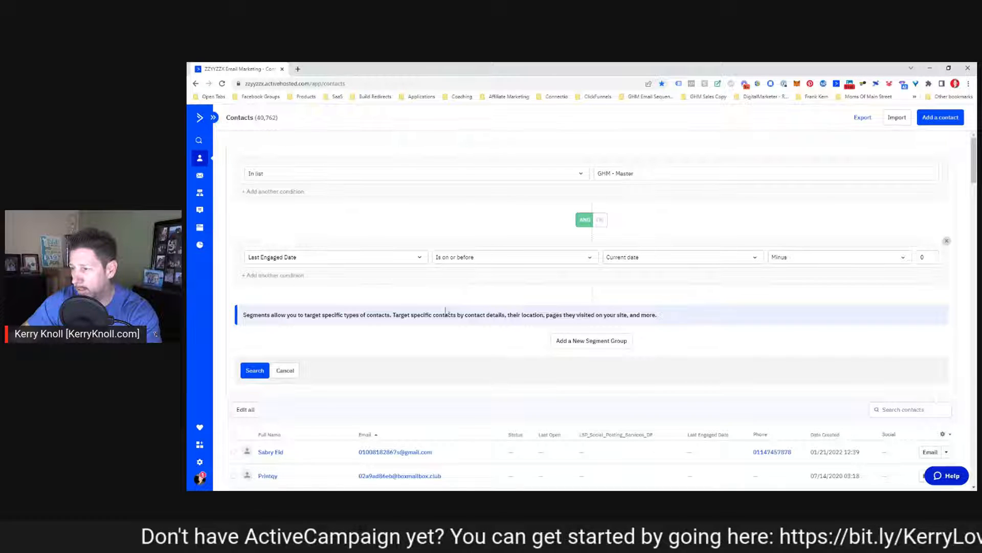
# Add a third segment group to the advanced search, again based on Last Engaged Date.
pyautogui.click(593, 341)
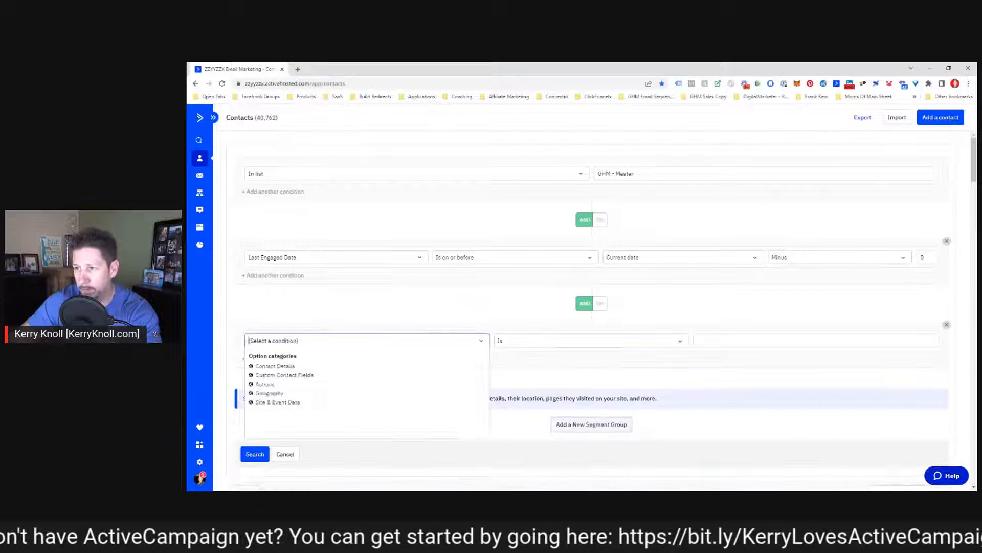
pyautogui.write('Last En')
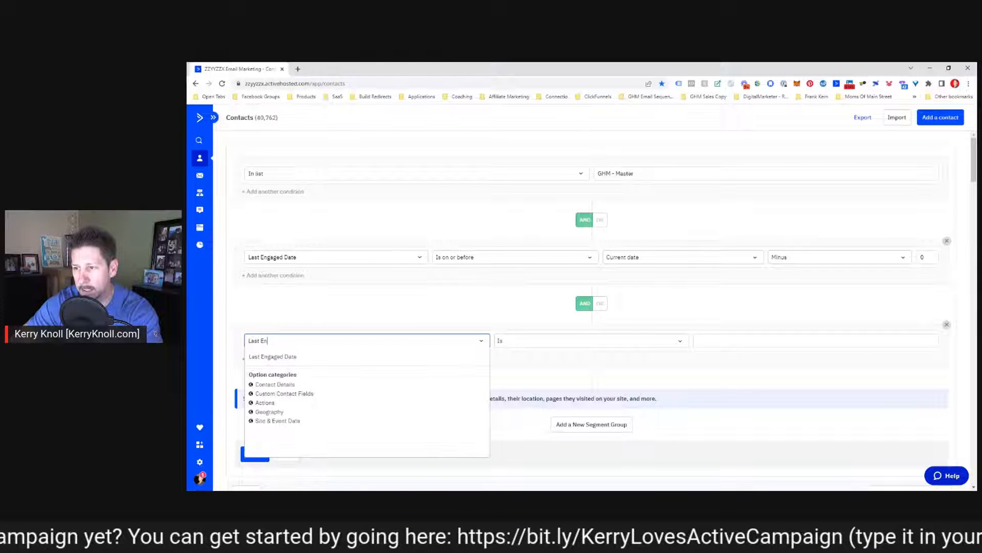
pyautogui.click(257, 358)
# Set the third group's Last Engaged Date condition to Is on or after, Current date, Minus 7.
pyautogui.click(536, 343)
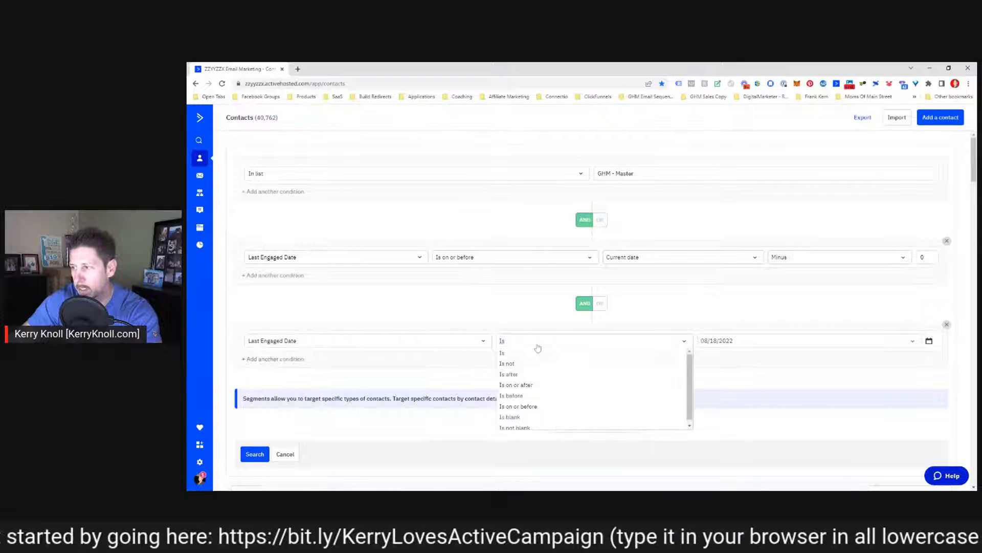
pyautogui.click(524, 390)
pyautogui.click(727, 340)
pyautogui.click(731, 364)
pyautogui.click(833, 342)
pyautogui.click(797, 374)
pyautogui.click(923, 341)
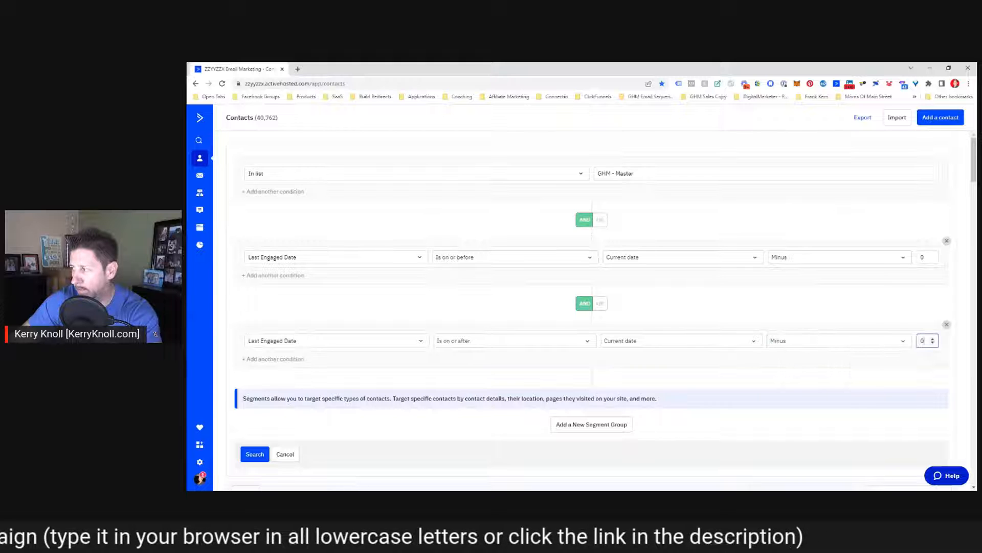
pyautogui.write('7')
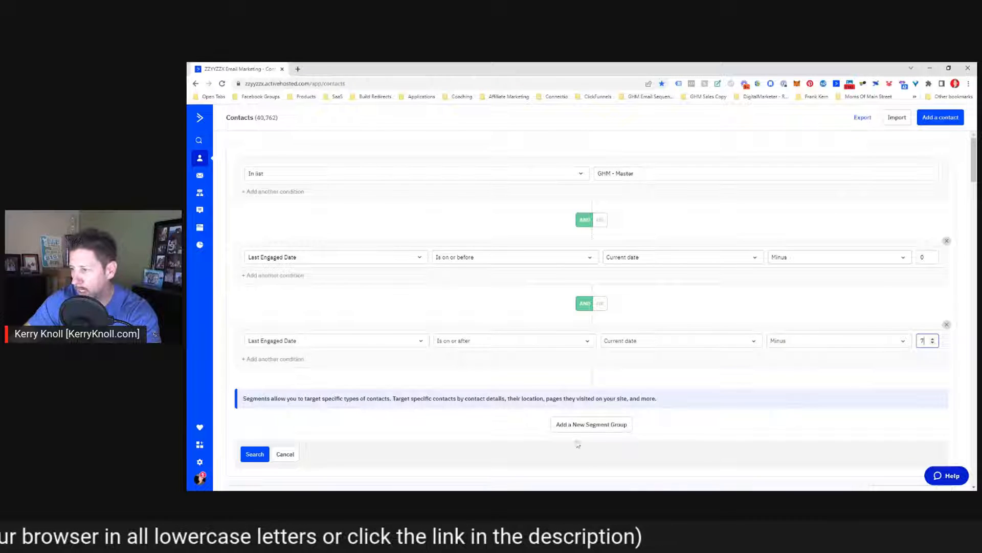
# Run the advanced contact search and reopen its segment conditions for editing.
pyautogui.click(255, 454)
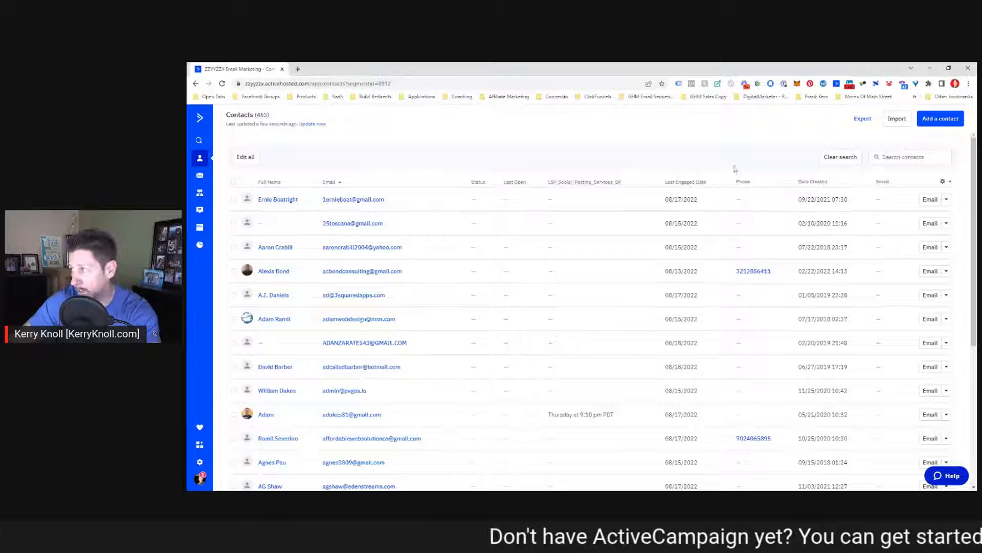
pyautogui.click(908, 157)
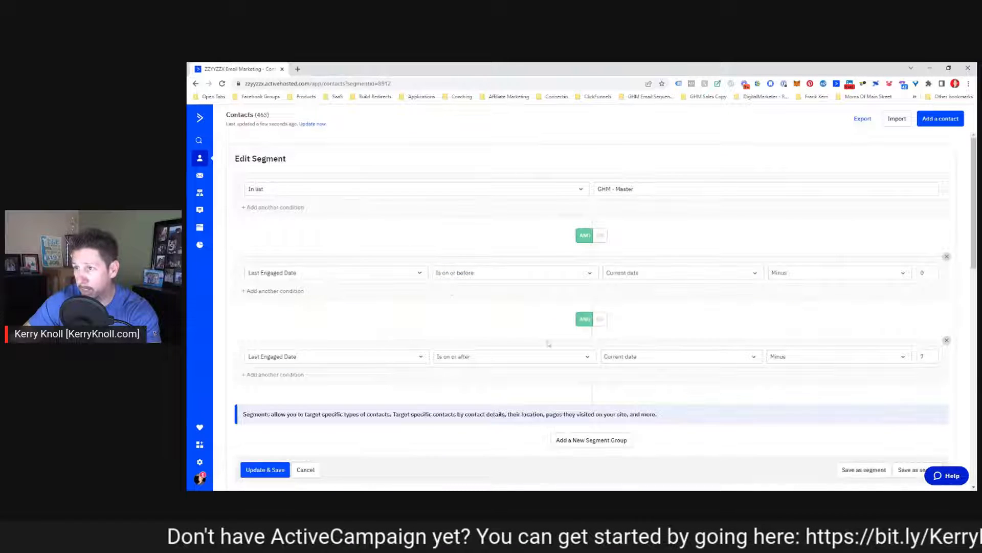
pyautogui.scroll(-1, 829, 418)
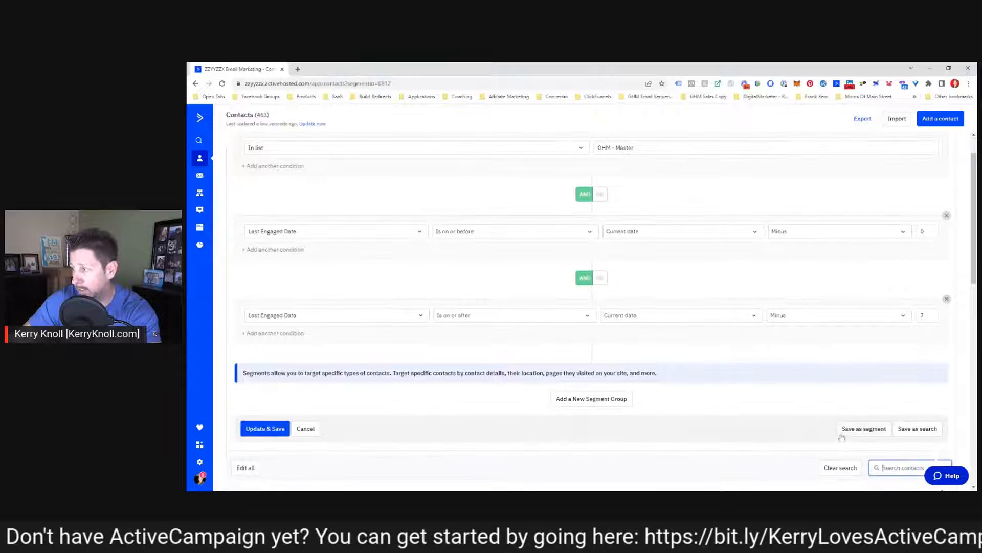
# Try saving the conditions as a segment named "Opened in the last 0-7 days", copying the name before cancelling.
pyautogui.click(863, 429)
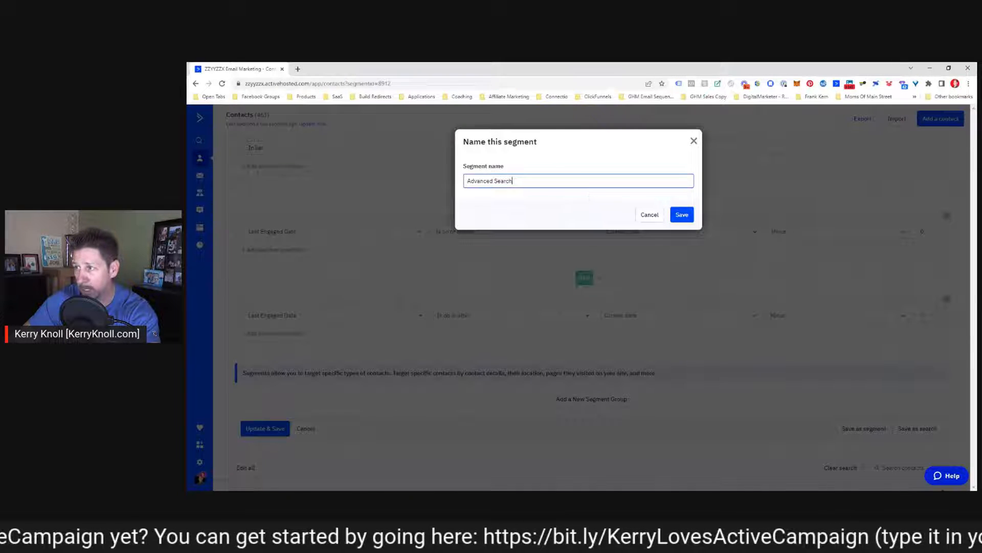
pyautogui.hotkey('ctrl', 'a')
pyautogui.write('Opened in the ')
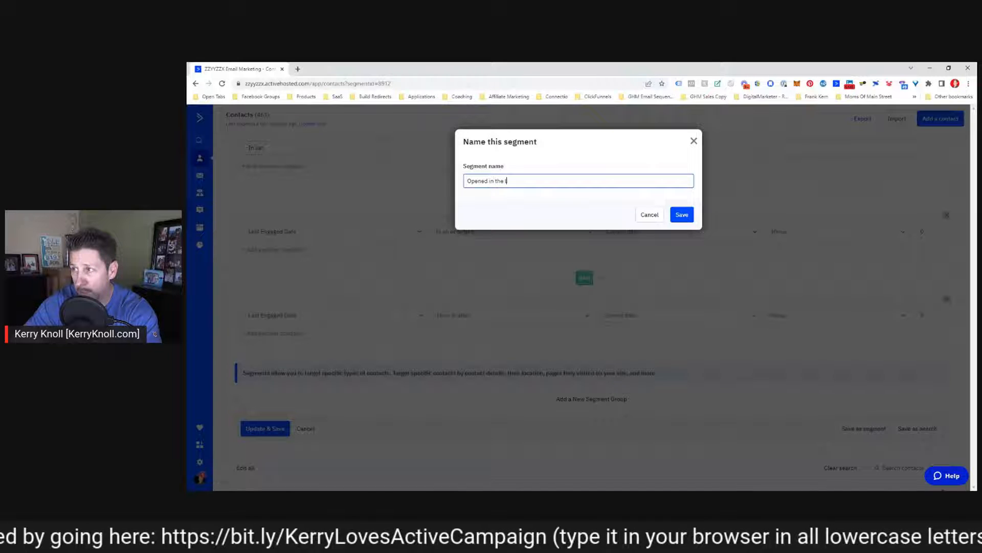
pyautogui.write('last 0-7 days')
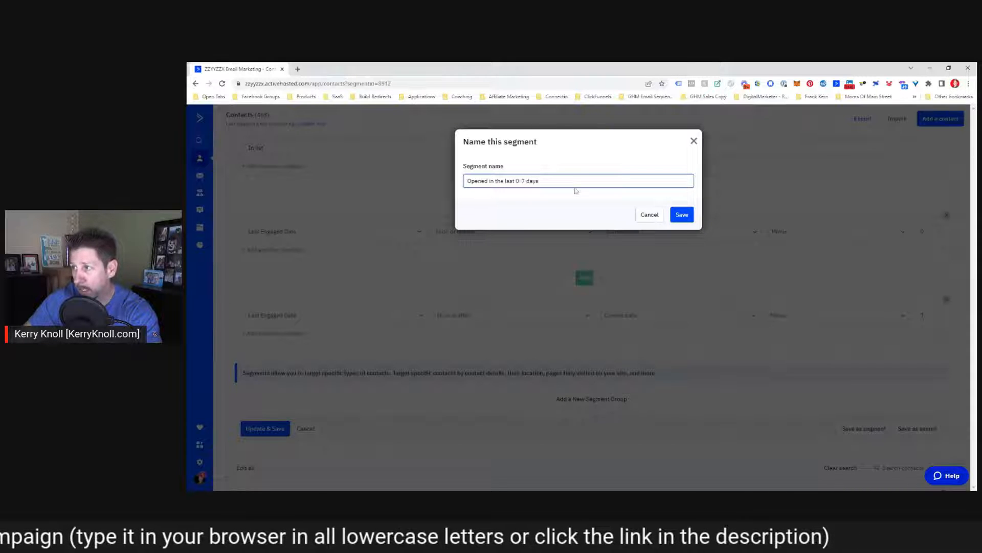
pyautogui.moveTo(540, 180); pyautogui.dragTo(394, 210)
pyautogui.hotkey('ctrl', 'c')
pyautogui.click(649, 214)
# Try saving the conditions as a search with the copied name "Opened in the last 0-7 days", then cancel.
pyautogui.click(918, 428)
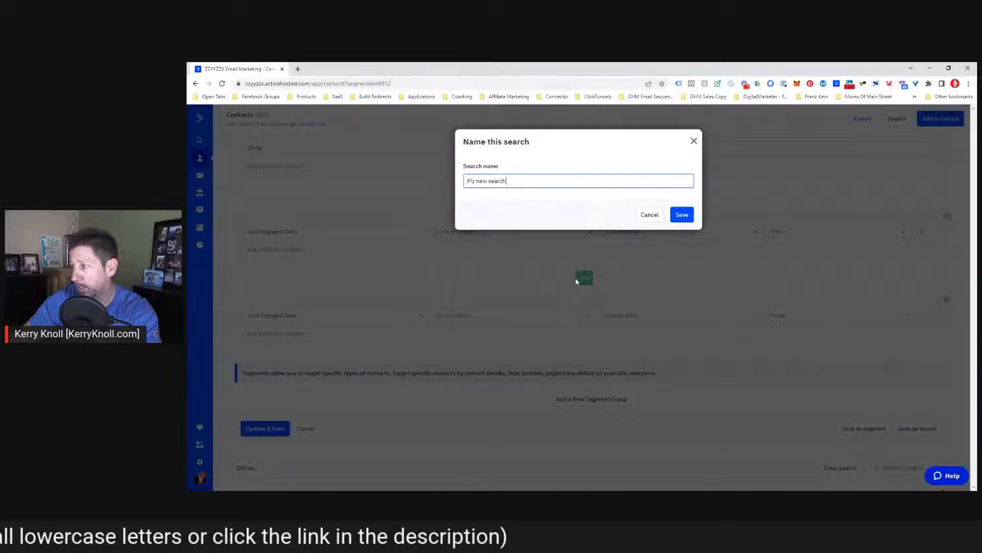
pyautogui.moveTo(512, 181); pyautogui.dragTo(386, 189)
pyautogui.hotkey('ctrl', 'v')
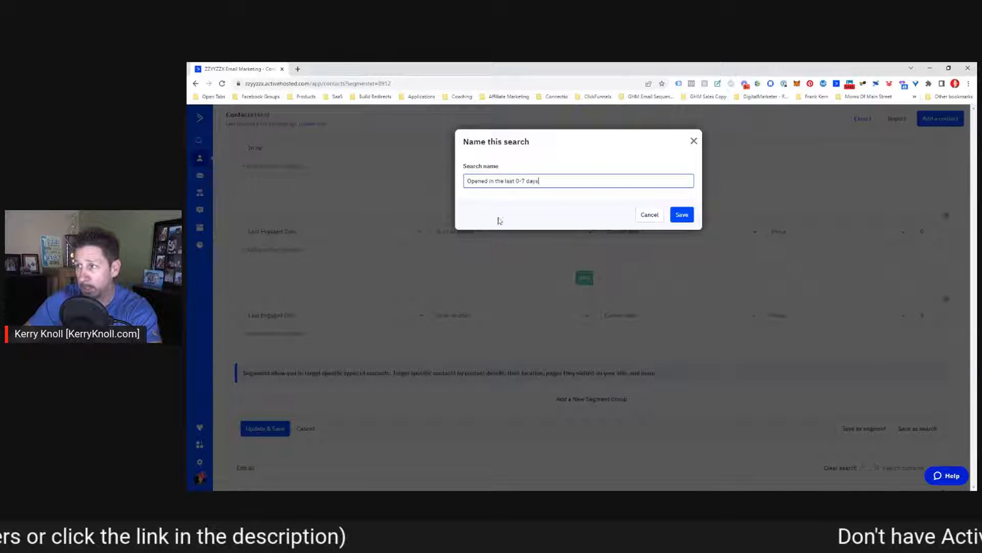
pyautogui.click(649, 214)
# Open the Lists page in a separate browser tab and show the segments of the GHM - Master list.
pyautogui.click(213, 119)
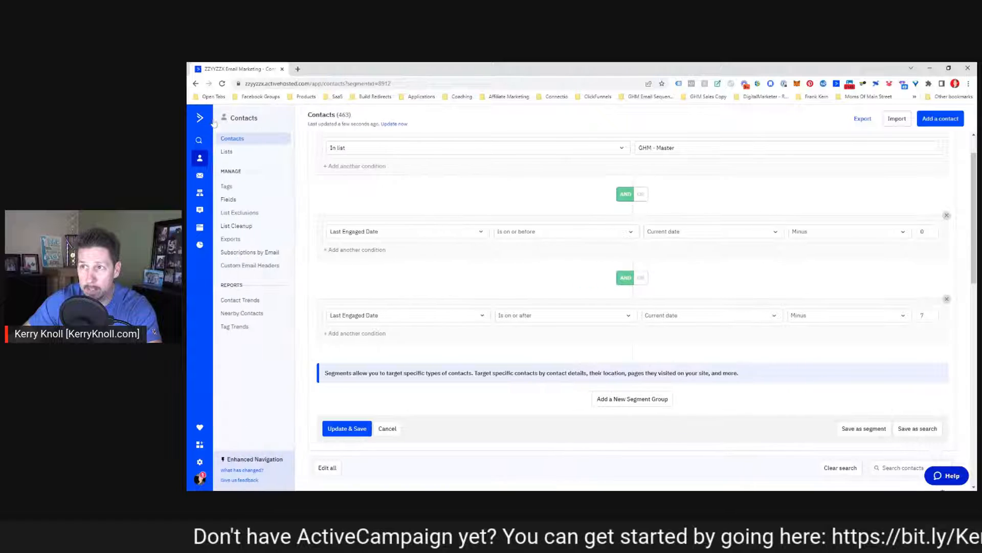
pyautogui.click(227, 152)
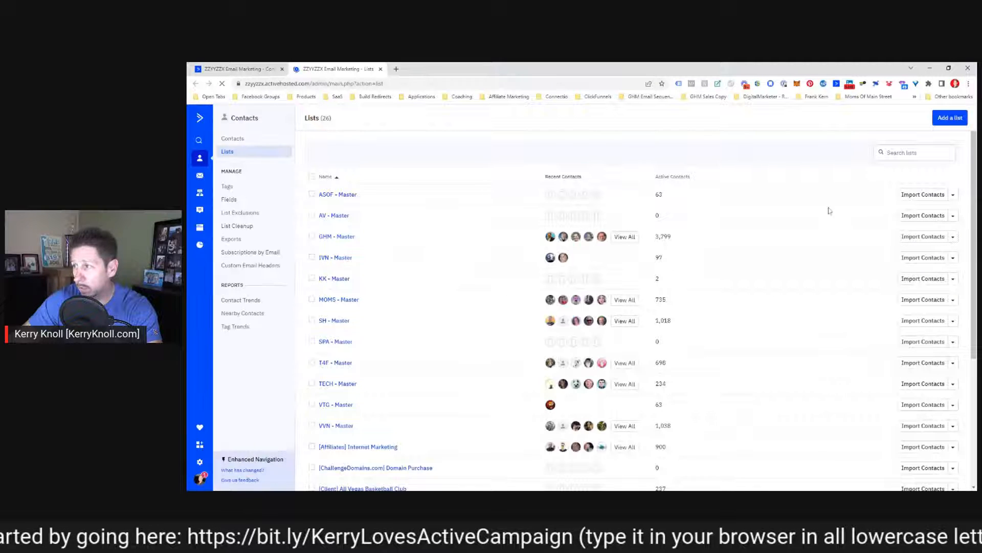
pyautogui.click(953, 236)
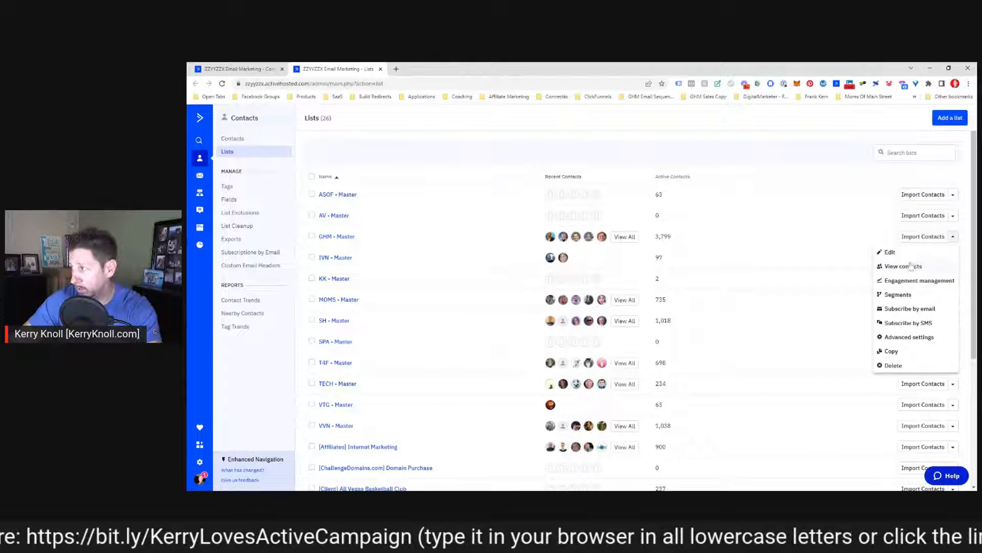
pyautogui.click(911, 294)
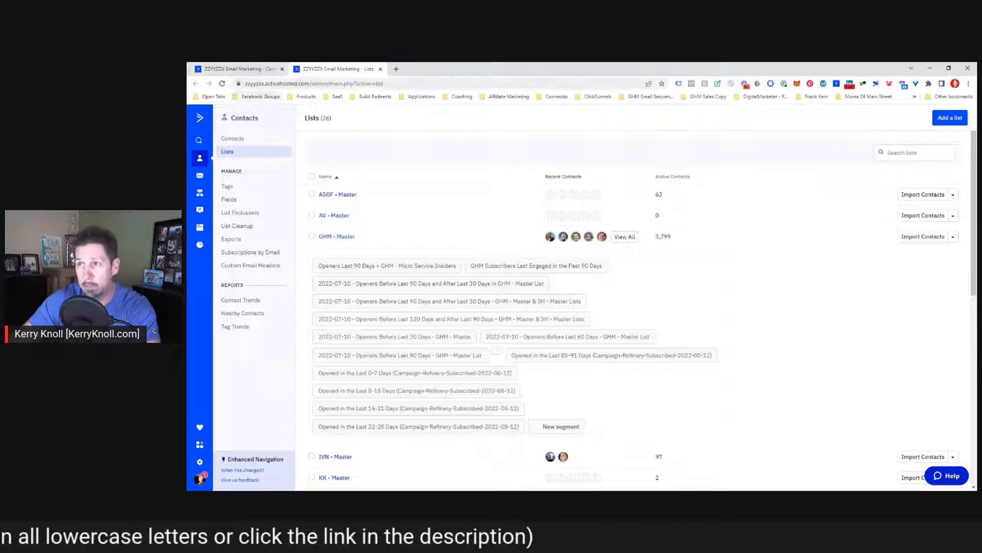
# Back on the contacts tab, set the on-or-before Last Engaged Date offset to 8 and the on-or-after offset to 15.
pyautogui.click(239, 71)
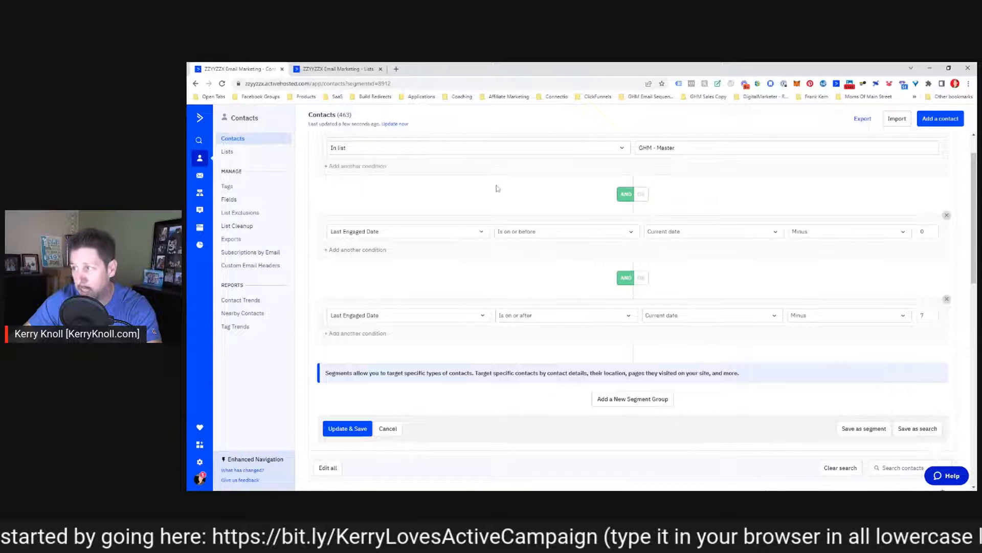
pyautogui.doubleClick(922, 232)
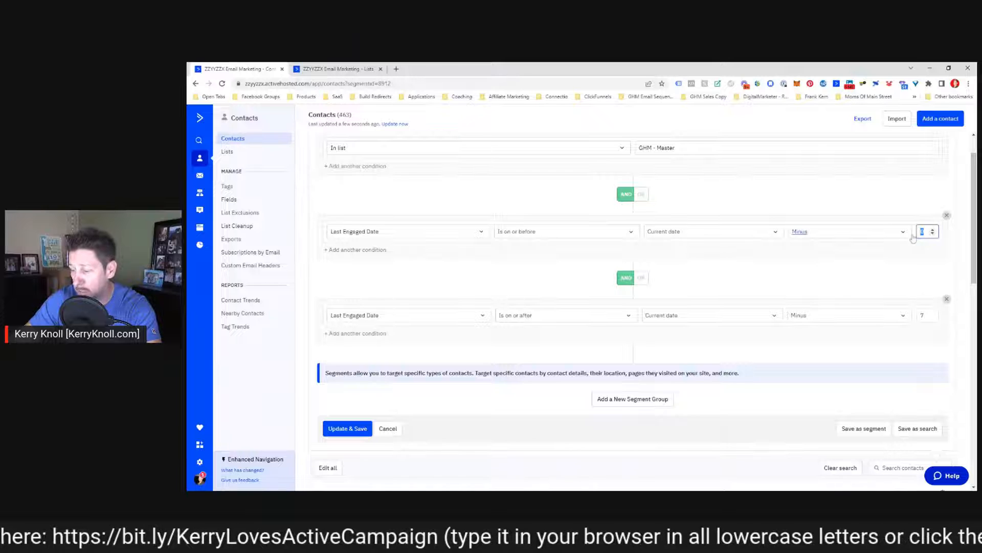
pyautogui.write('8')
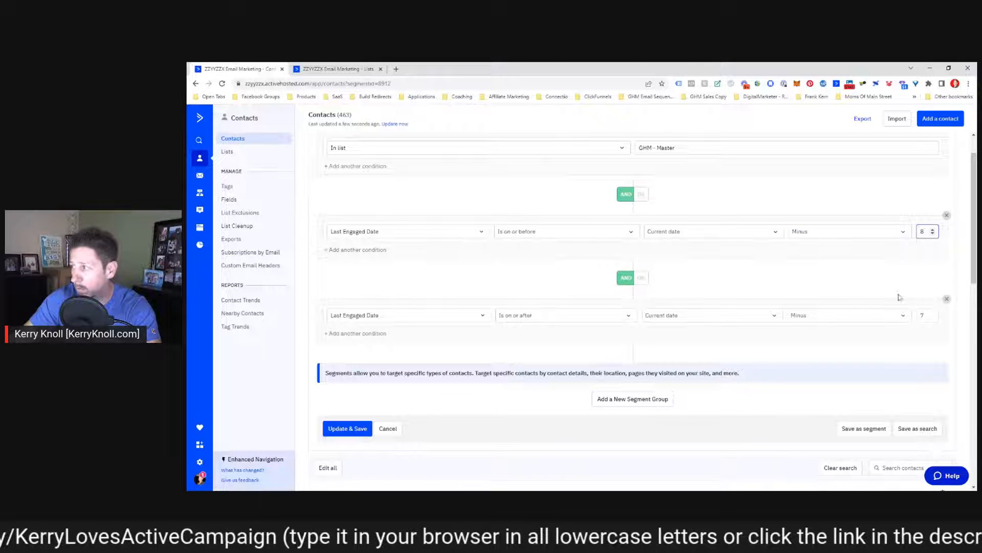
pyautogui.doubleClick(923, 316)
pyautogui.write('15')
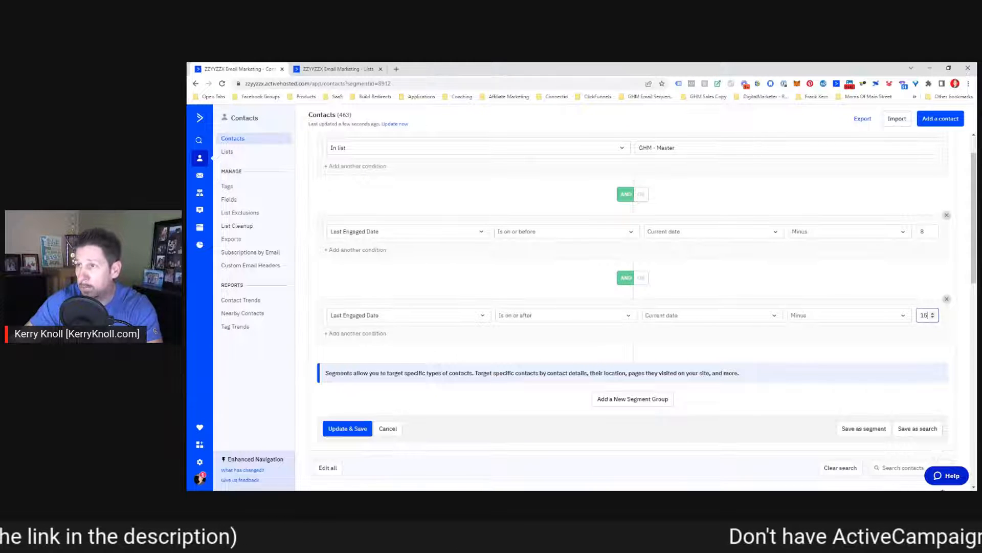
# Return to the unfiltered Contacts page, cancel the leftover segment conditions and check the page's web address.
pyautogui.click(243, 142)
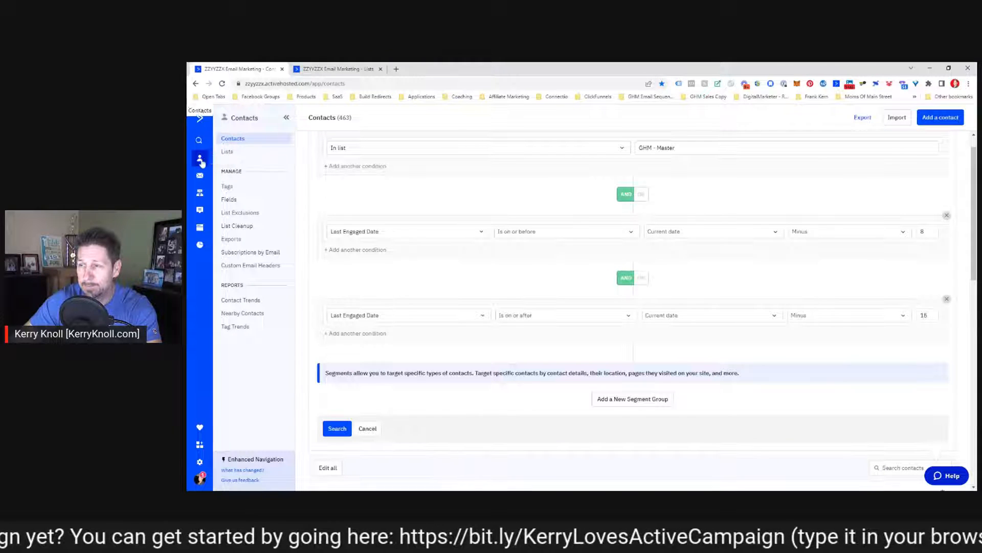
pyautogui.click(367, 429)
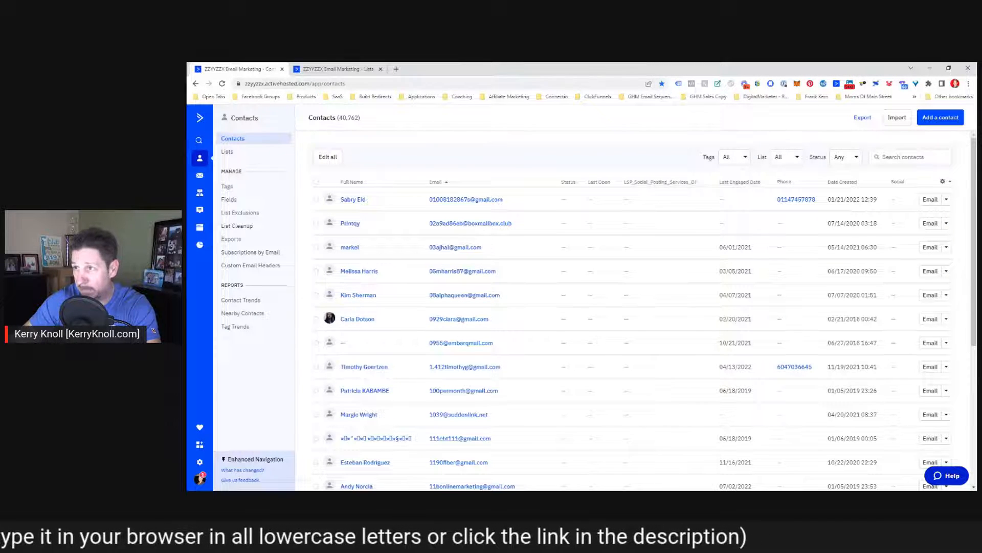
pyautogui.click(307, 84)
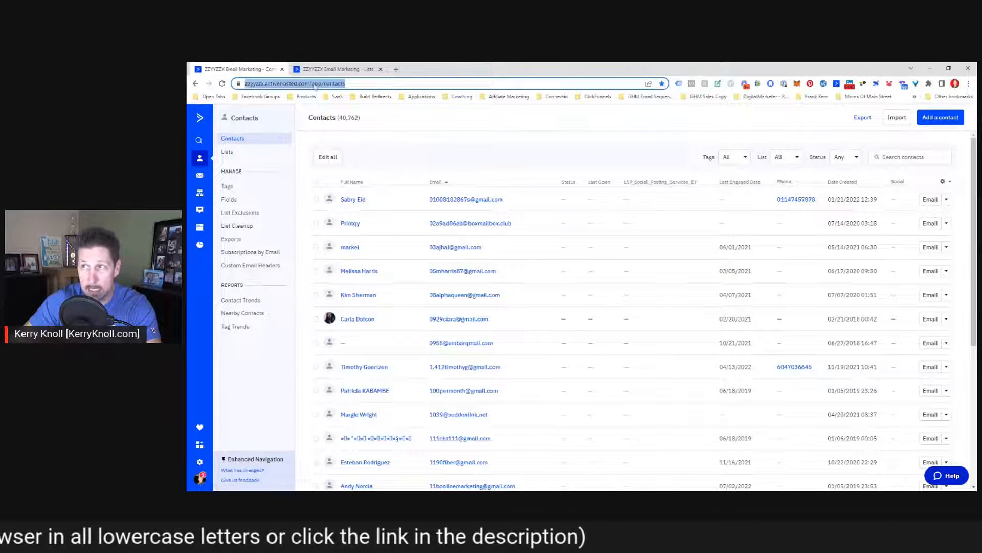
pyautogui.click(332, 84)
pyautogui.moveTo(327, 84); pyautogui.dragTo(365, 83)
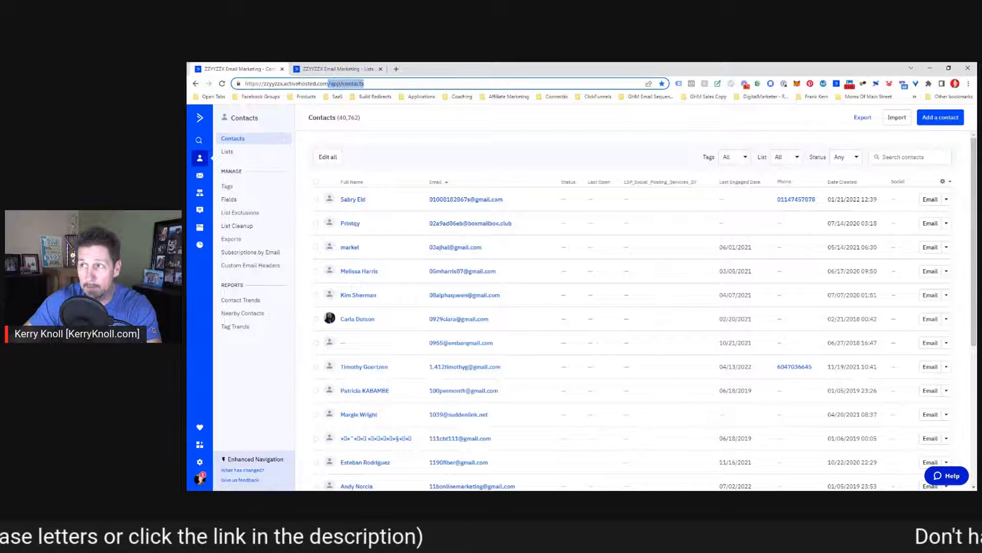
pyautogui.click(363, 83)
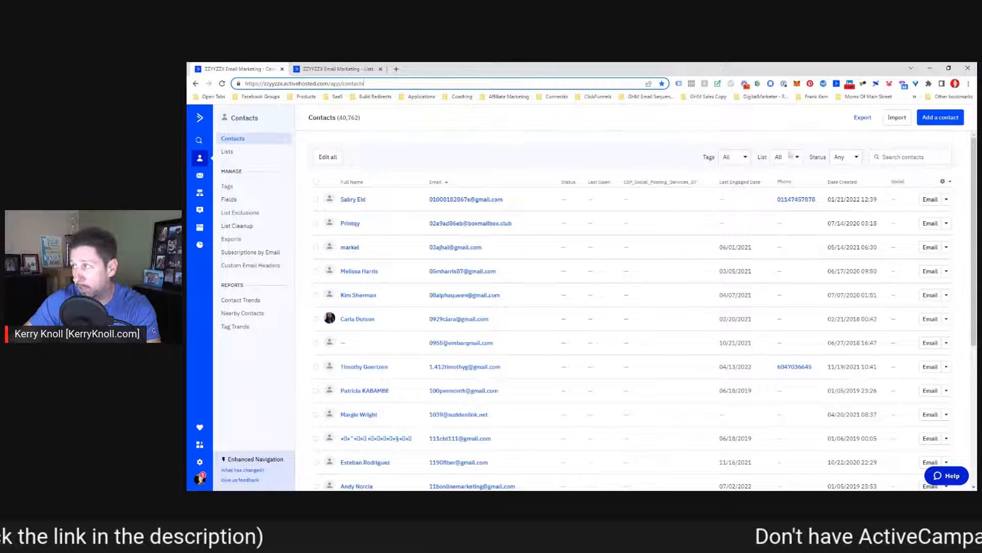
# Start a new advanced contact search with the condition In list GHM - Master.
pyautogui.click(914, 158)
pyautogui.click(904, 171)
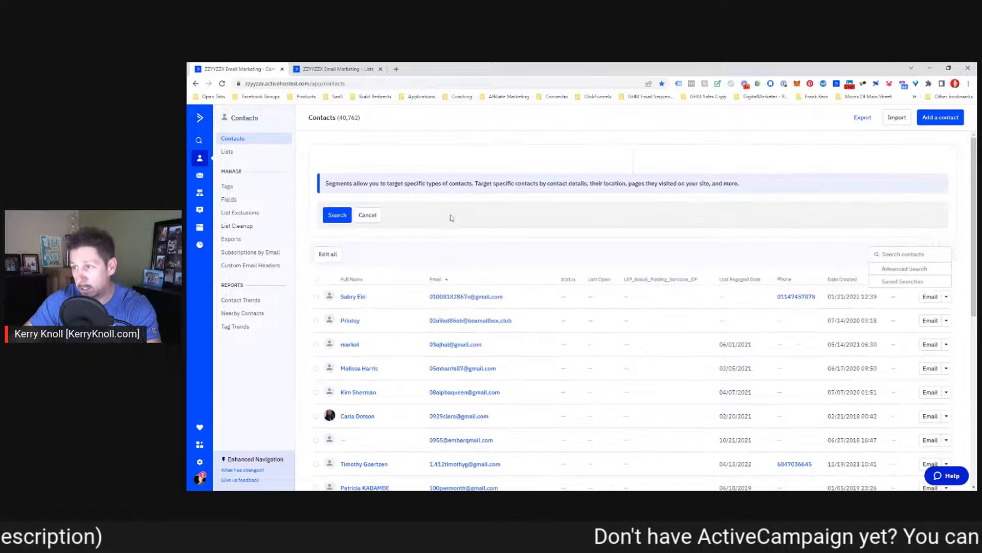
pyautogui.write('in list')
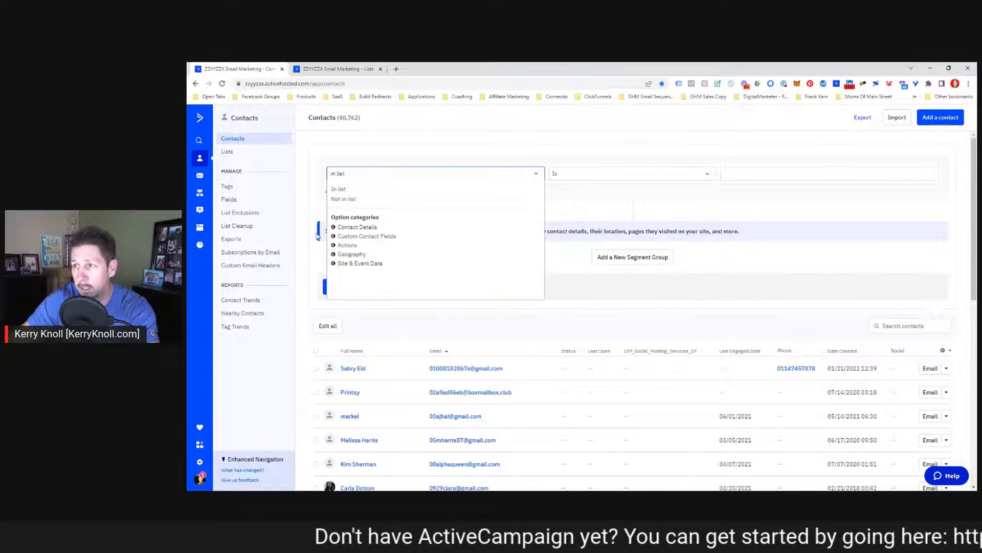
pyautogui.click(339, 189)
pyautogui.click(665, 173)
pyautogui.click(670, 213)
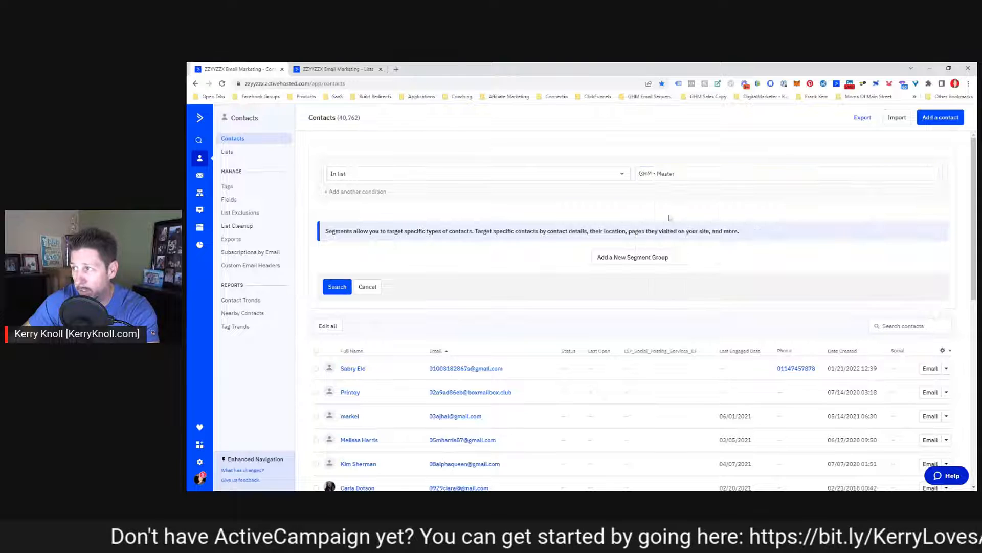
# Add a second segment group to the new search, based on Last Engaged Date.
pyautogui.click(616, 257)
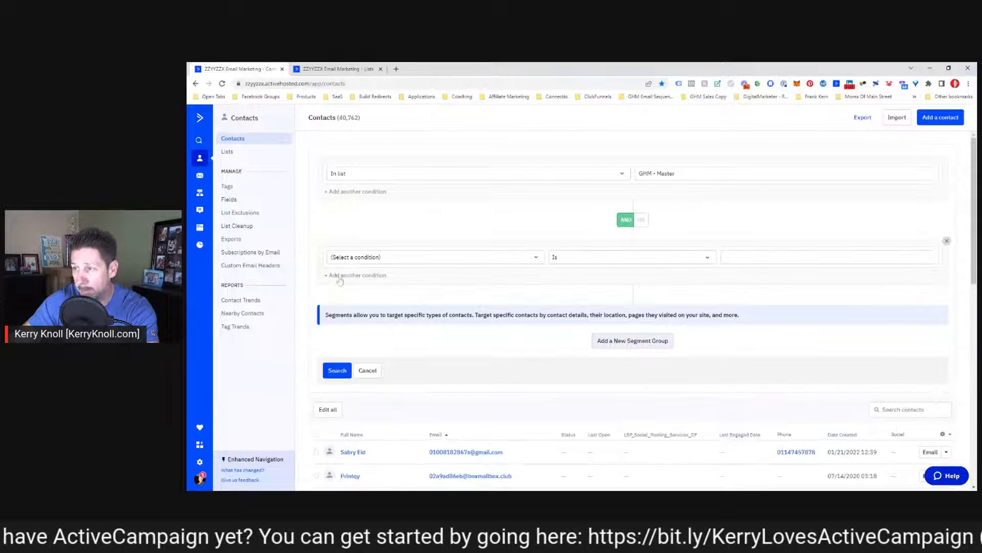
pyautogui.click(345, 258)
pyautogui.write('Last En')
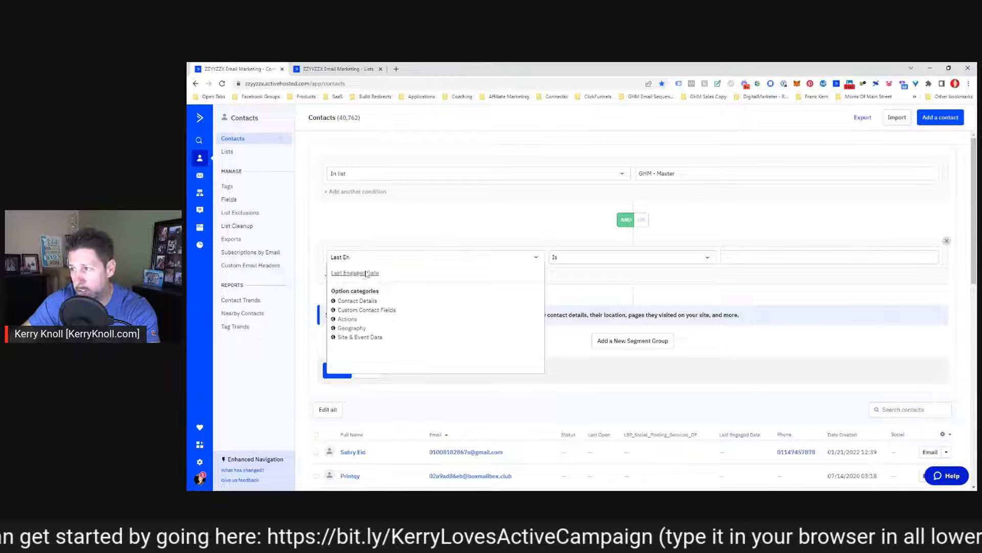
pyautogui.click(360, 273)
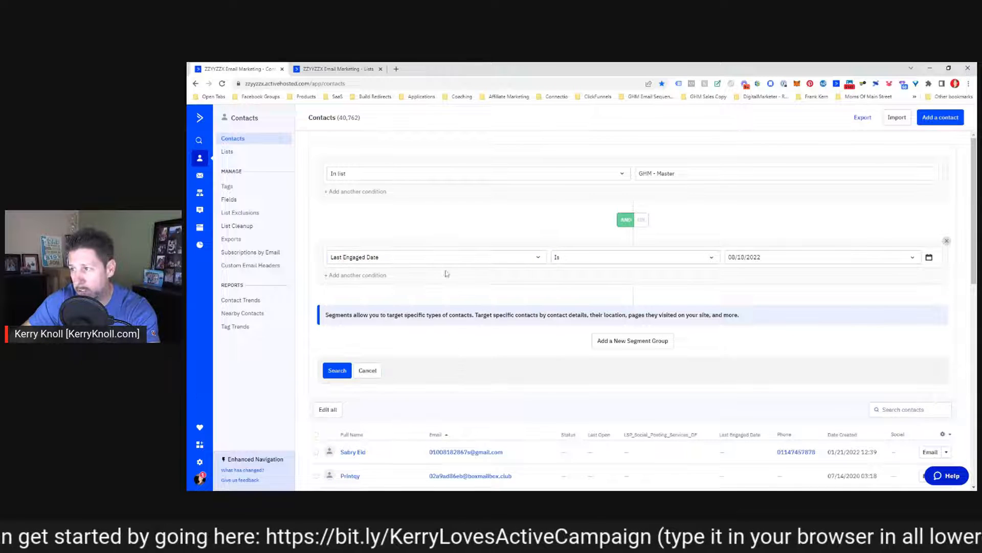
# Set the second group's Last Engaged Date condition to Is on or before, Current date, Minus 8.
pyautogui.click(581, 257)
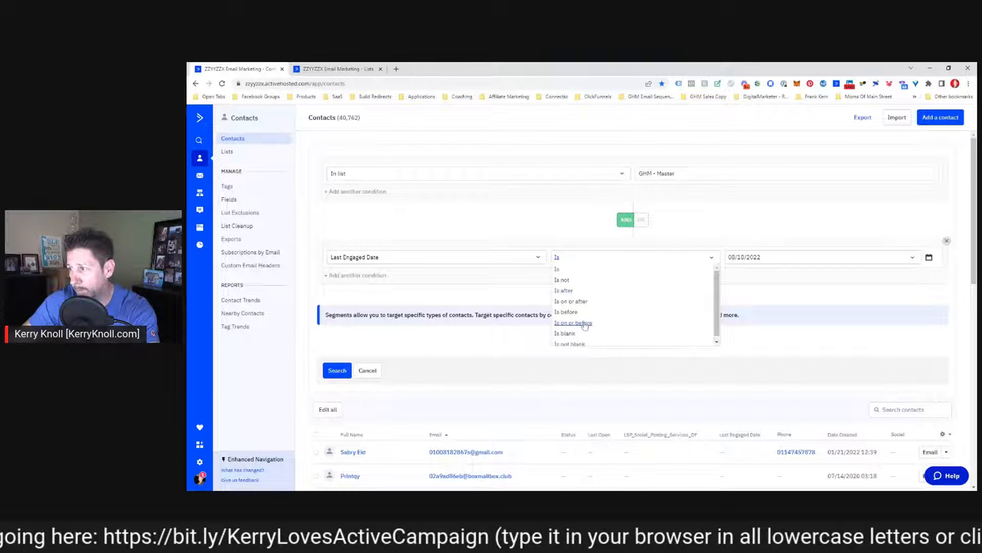
pyautogui.click(585, 323)
pyautogui.click(781, 259)
pyautogui.click(761, 282)
pyautogui.click(897, 261)
pyautogui.click(837, 289)
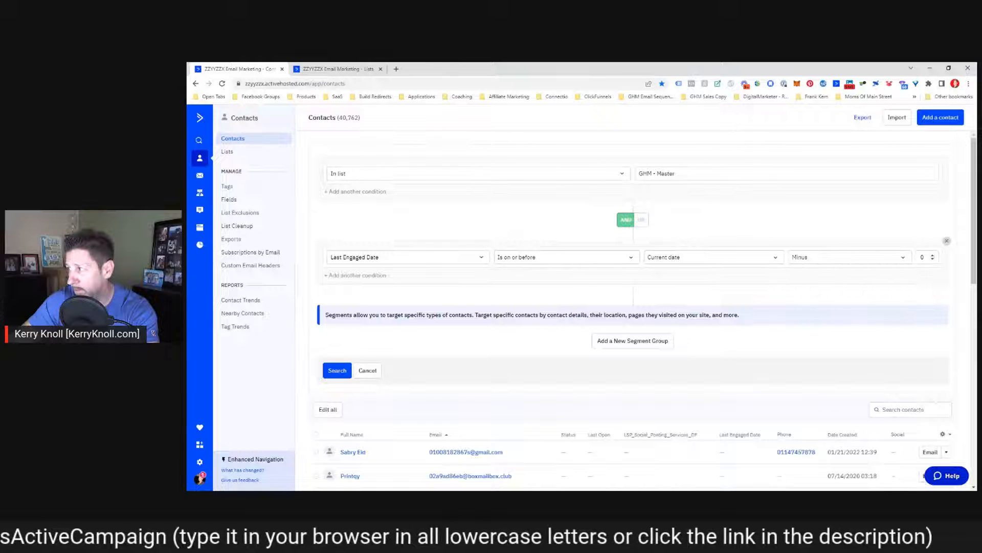
pyautogui.click(924, 257)
pyautogui.press('BackSpace')
pyautogui.write('9')
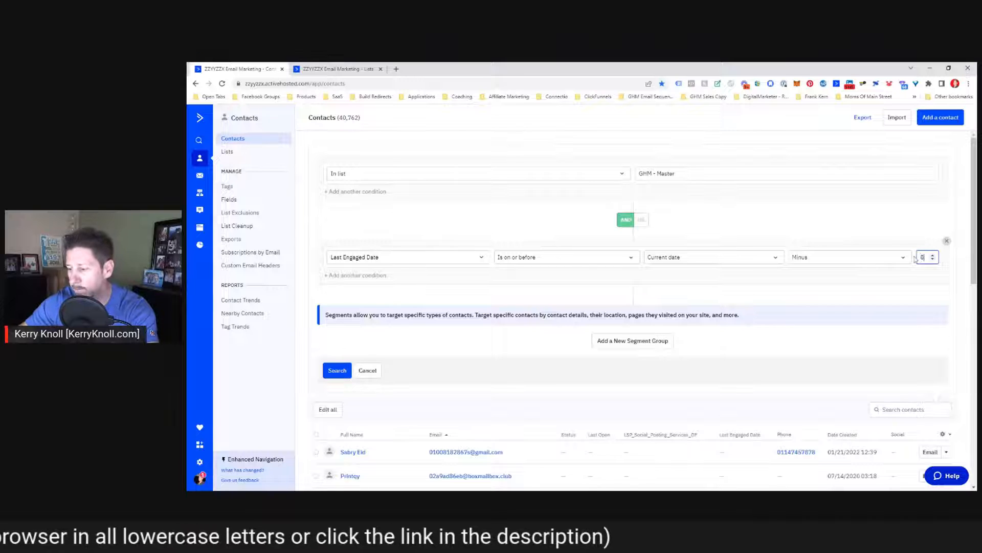
# Add a third segment group to the search, also based on Last Engaged Date.
pyautogui.click(640, 341)
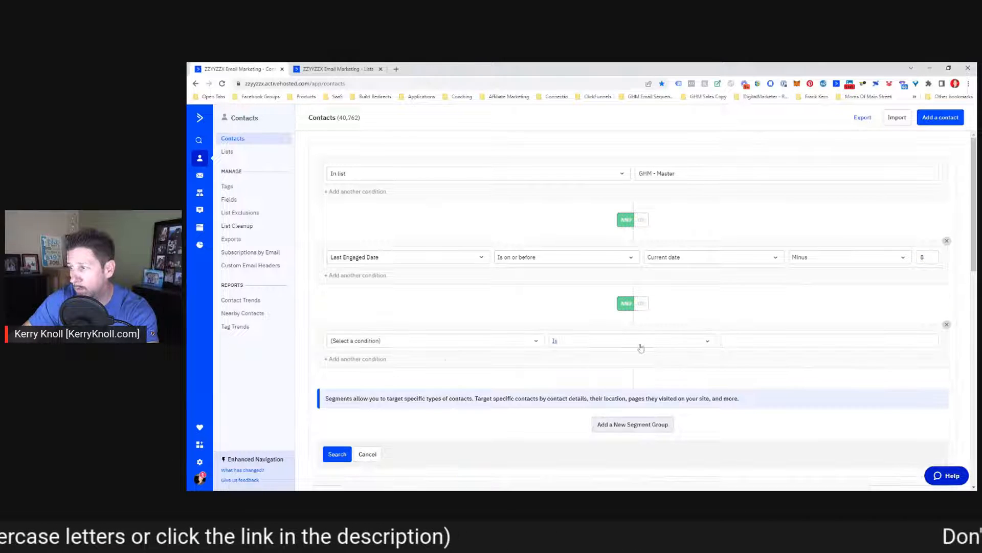
pyautogui.click(403, 347)
pyautogui.write('L')
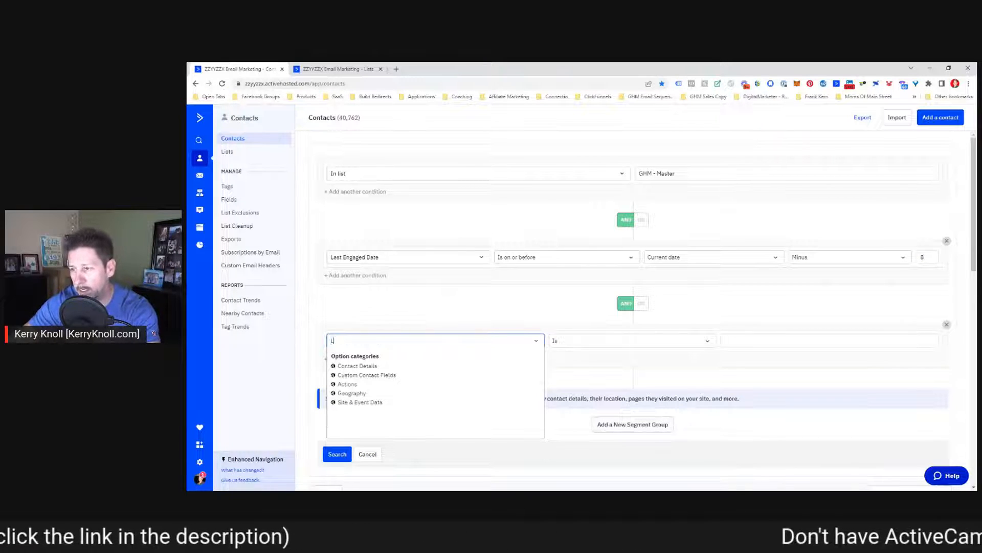
pyautogui.write('ast Eng')
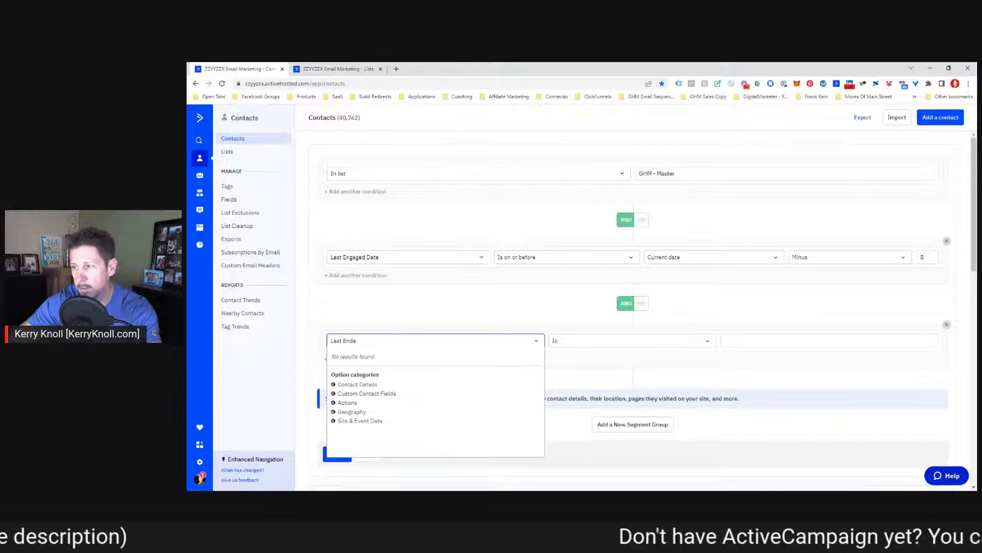
pyautogui.click(355, 357)
# Set the third group's Last Engaged Date condition to Is on or after, Current date, Minus 15.
pyautogui.click(591, 342)
pyautogui.click(588, 388)
pyautogui.click(799, 346)
pyautogui.click(765, 365)
pyautogui.click(899, 341)
pyautogui.click(824, 377)
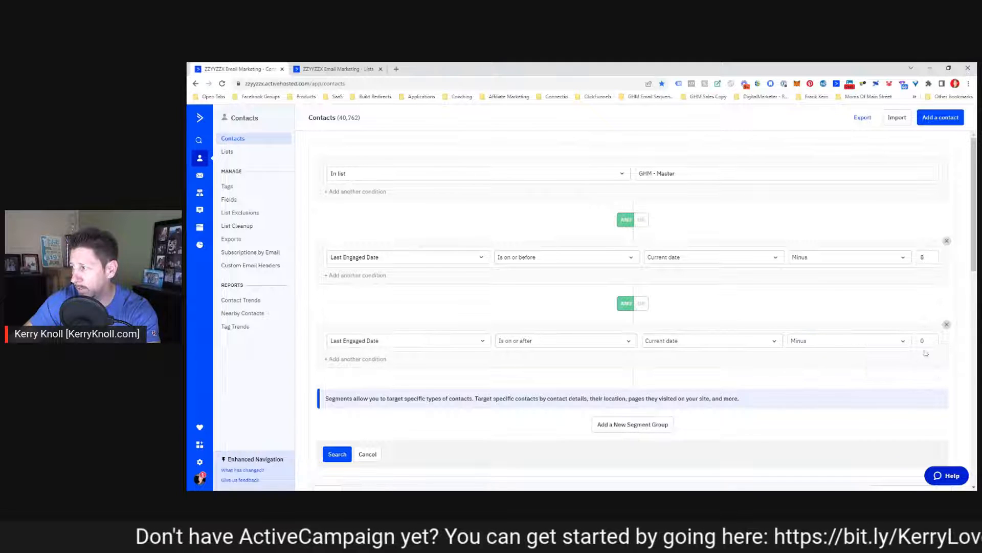
pyautogui.click(924, 340)
pyautogui.write('15')
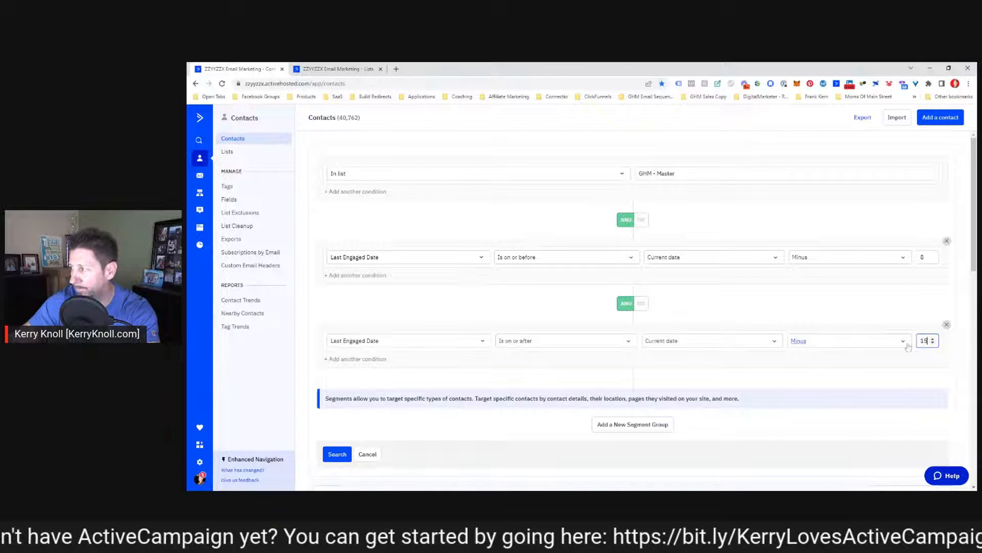
# Run the advanced search, check the number of matching contacts and reopen the segment conditions for editing.
pyautogui.click(337, 454)
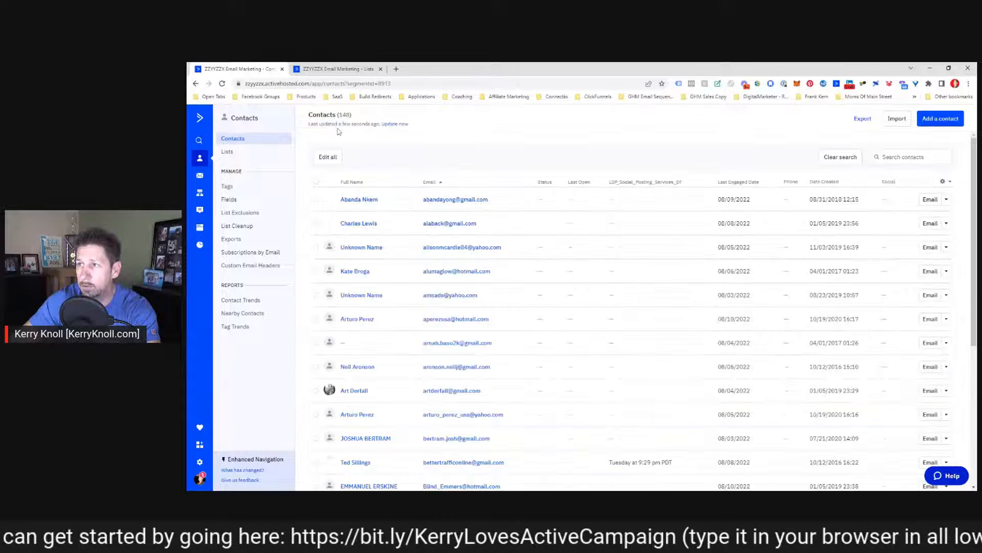
pyautogui.moveTo(337, 115); pyautogui.dragTo(350, 116)
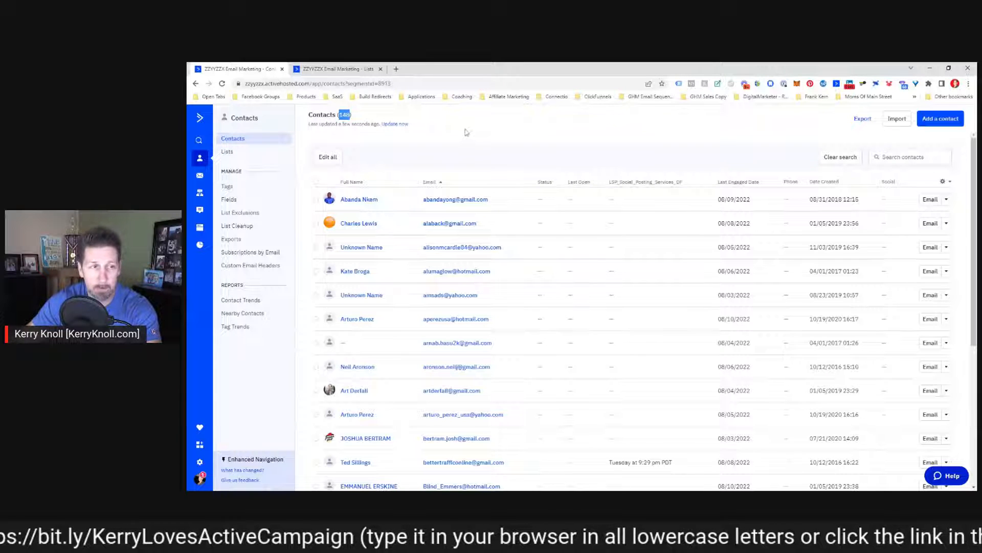
pyautogui.click(950, 182)
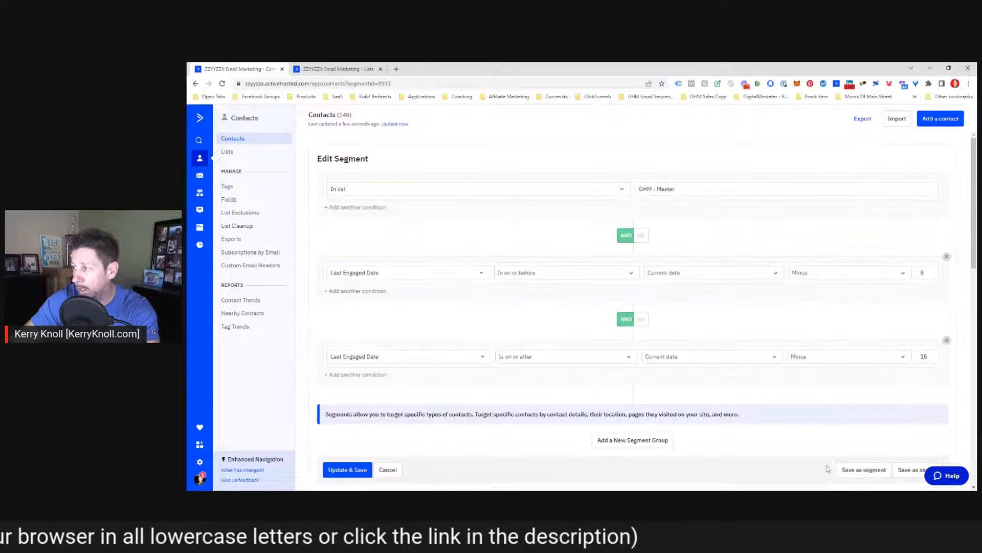